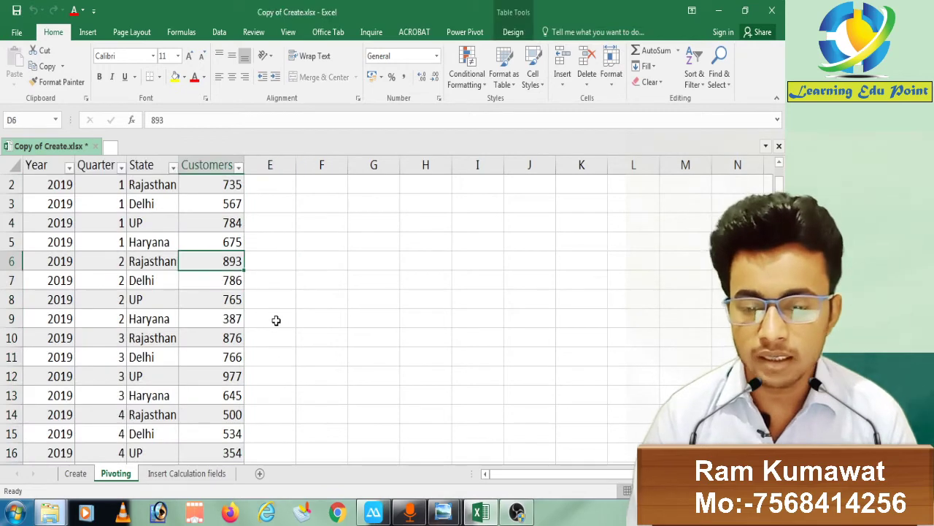
Insert a PivotTable on a new worksheet from the entire Year, Quarter, State and Customers table on the Pivoting sheet
key("Up")
key("ctrl+Up")
key("Left")
key("ctrl+Left")
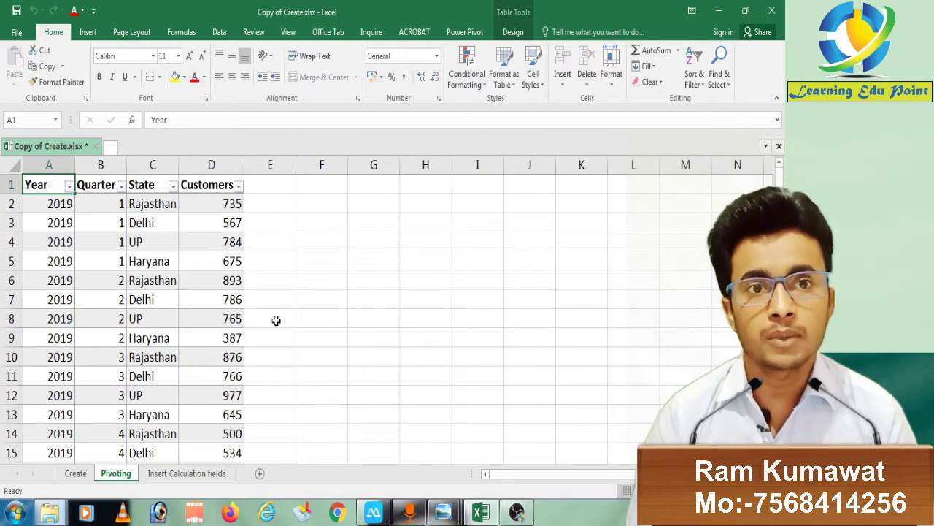
key("shift+Right")
key("shift+Right")
key("shift+Right")
key("shift+Right")
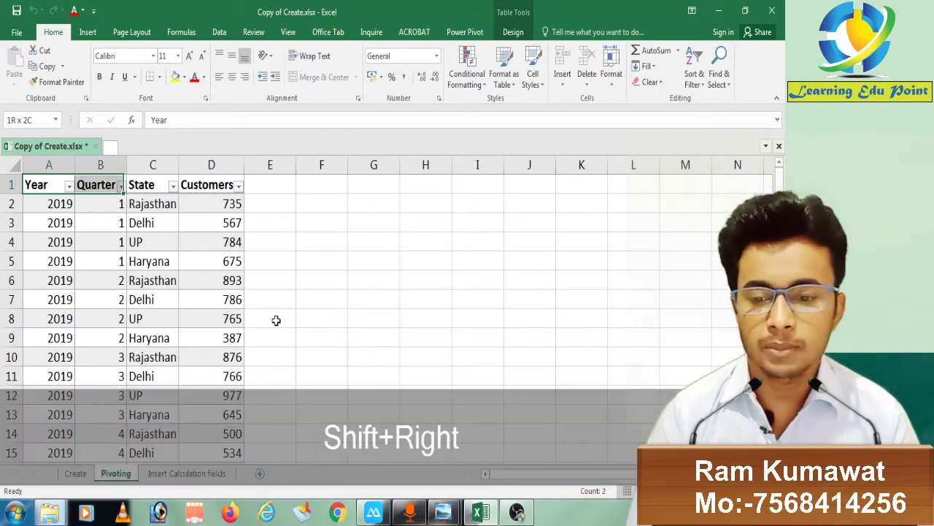
key("shift+Left")
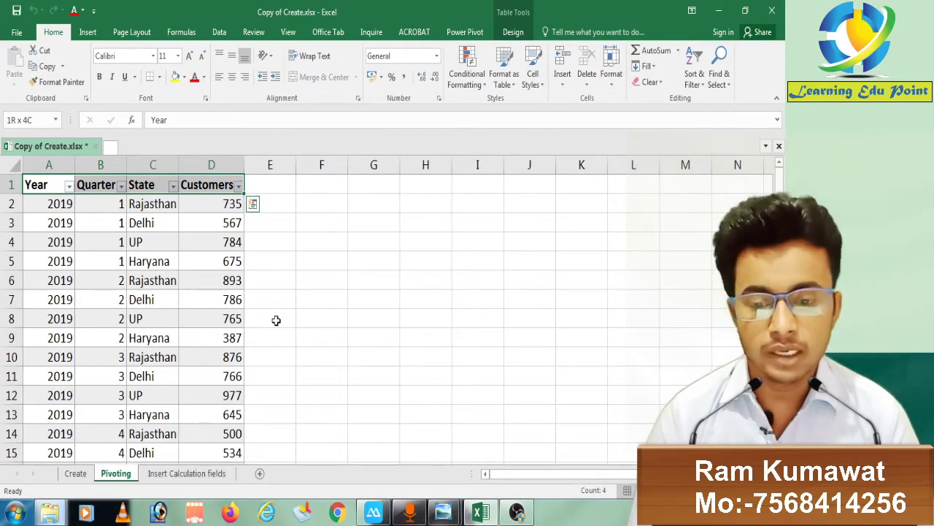
key("ctrl+shift+Down")
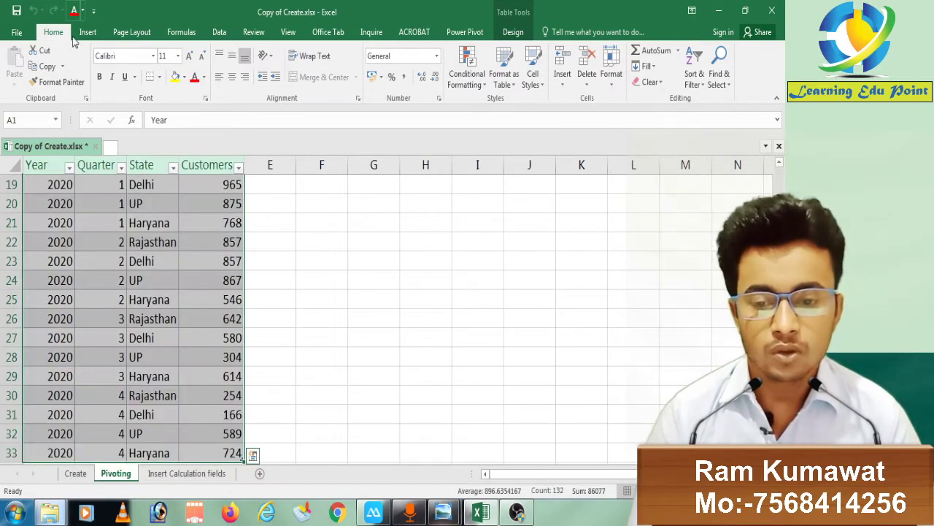
left_click(82, 33)
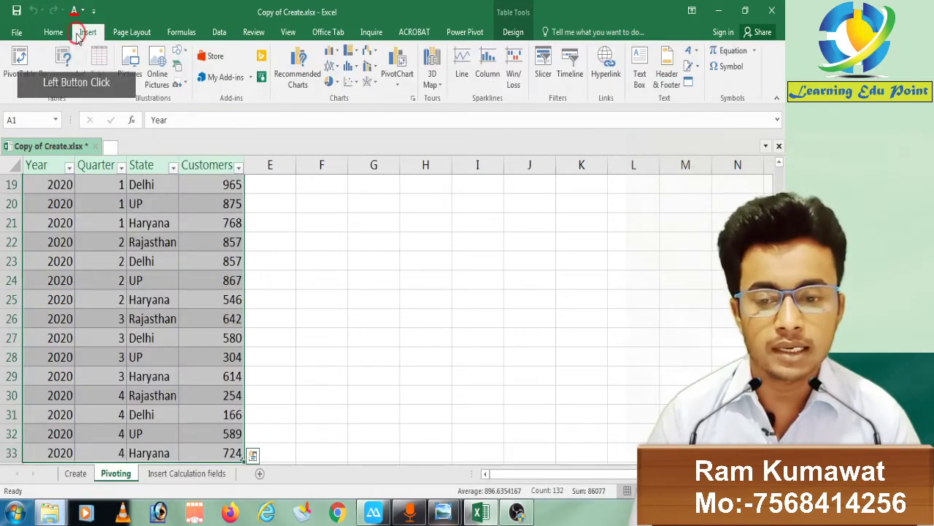
left_click(19, 56)
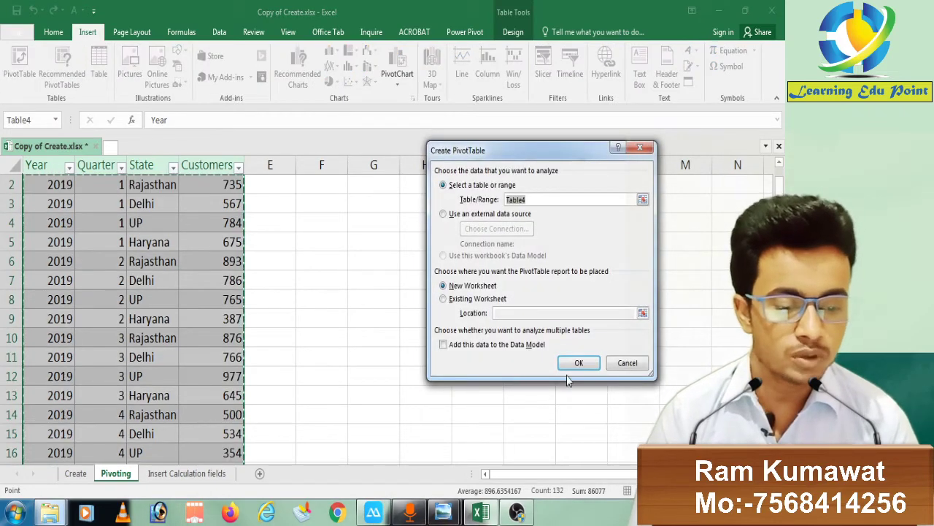
left_click(577, 363)
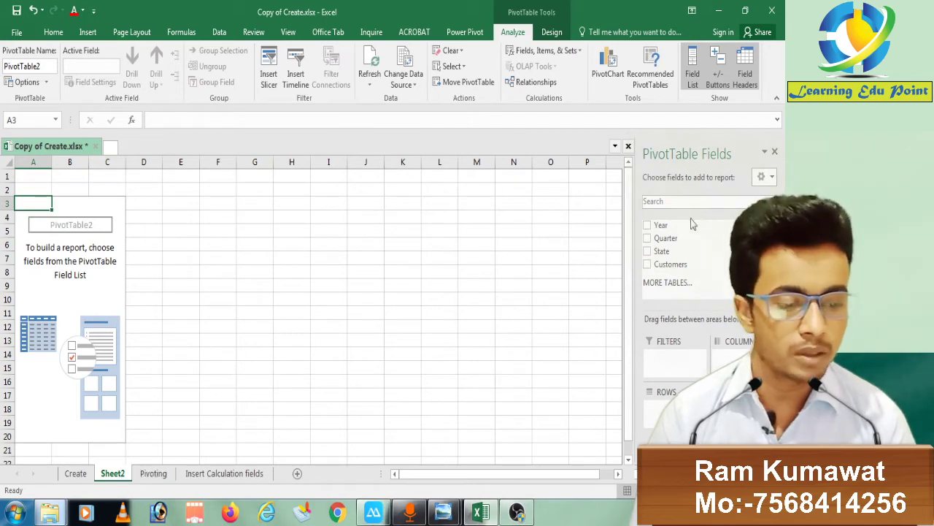
Lay out the pivot table with Year and State as rows, Quarter as columns and Customers as summed values
left_click_drag(686, 226, 664, 413)
left_click_drag(663, 240, 729, 356)
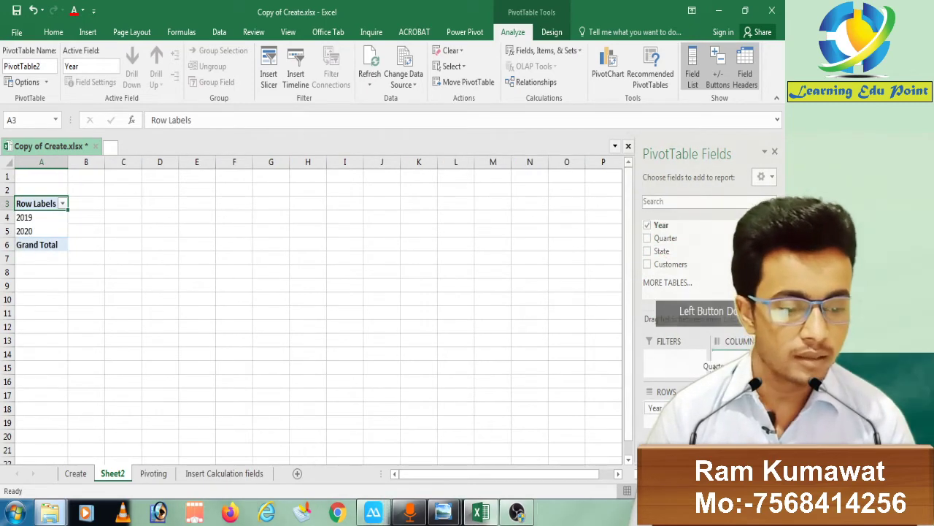
left_click_drag(651, 251, 657, 416)
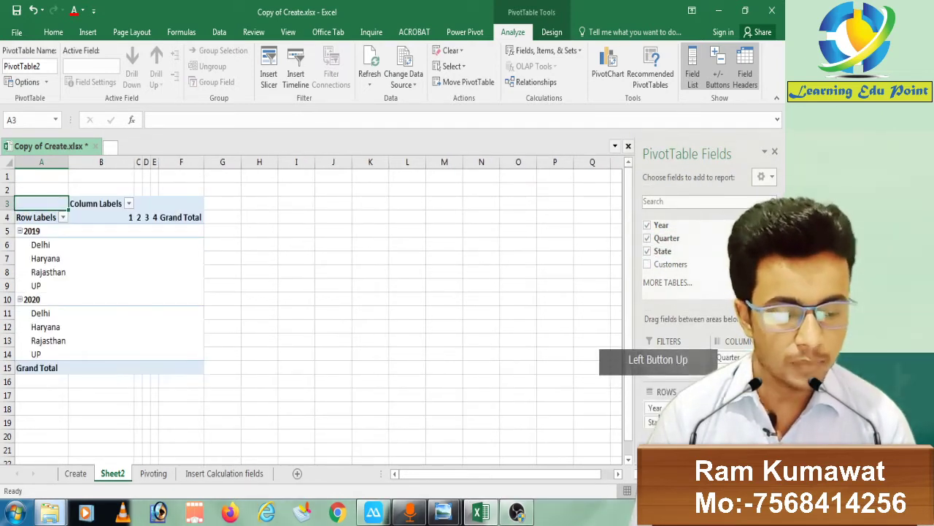
left_click(647, 263)
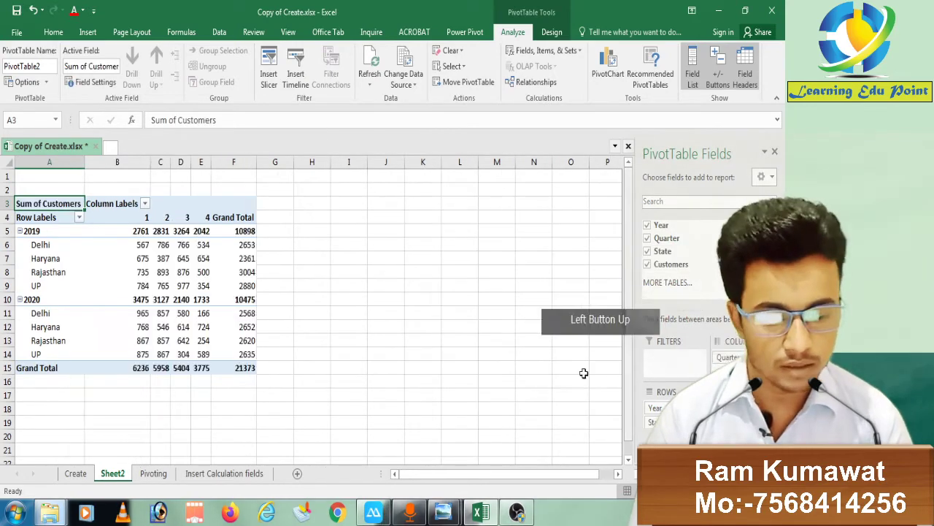
left_click(152, 313)
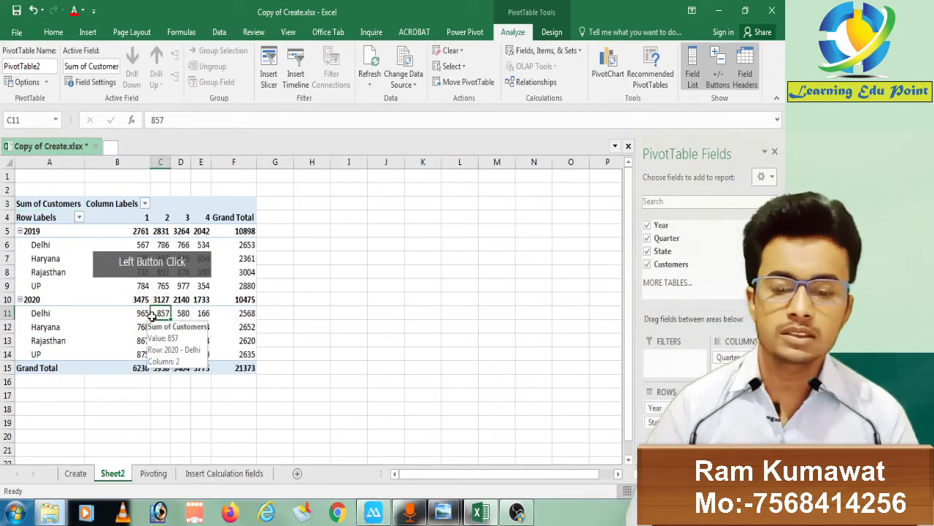
Rename the pivot table as QTR Wise
left_click(208, 259)
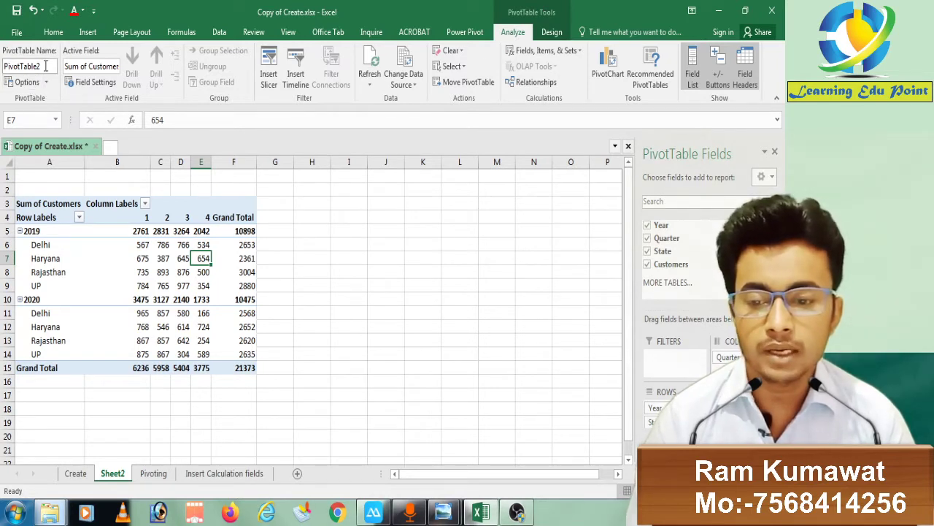
left_click_drag(45, 65, 62, 66)
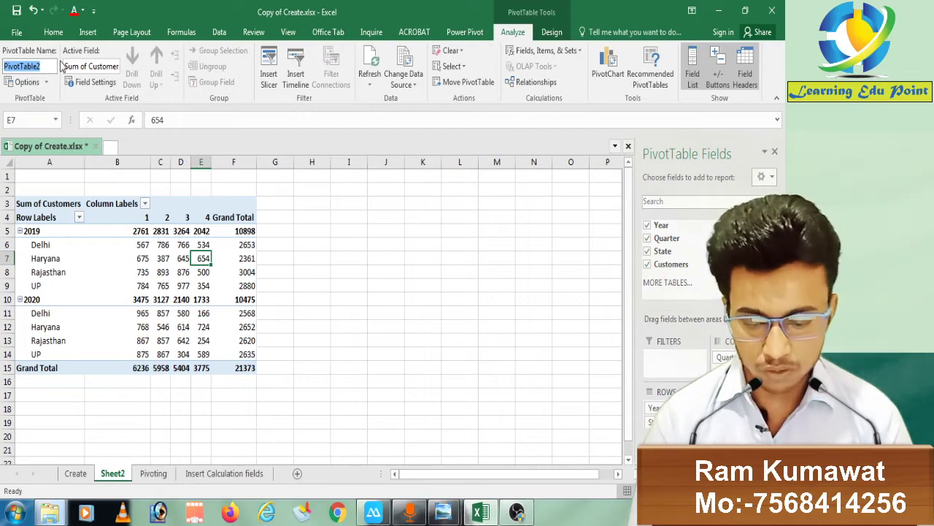
type("QTR ")
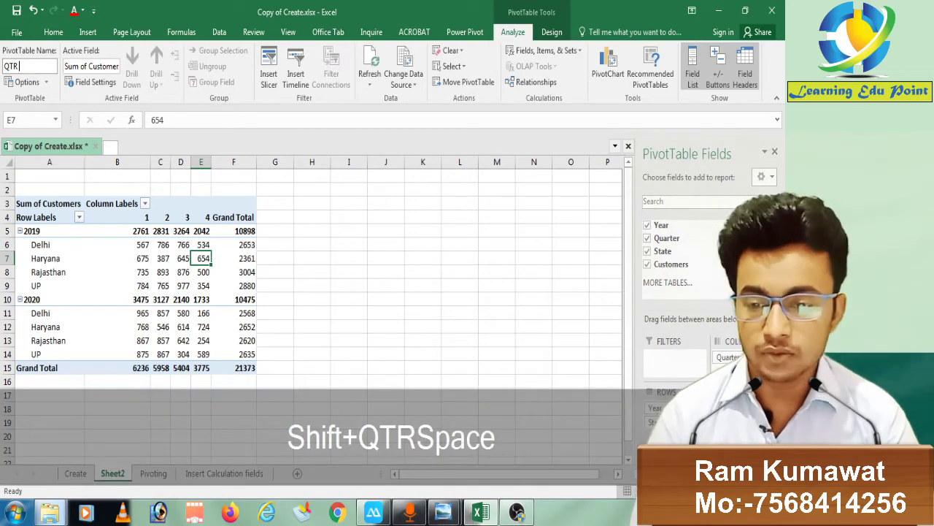
type("Wise")
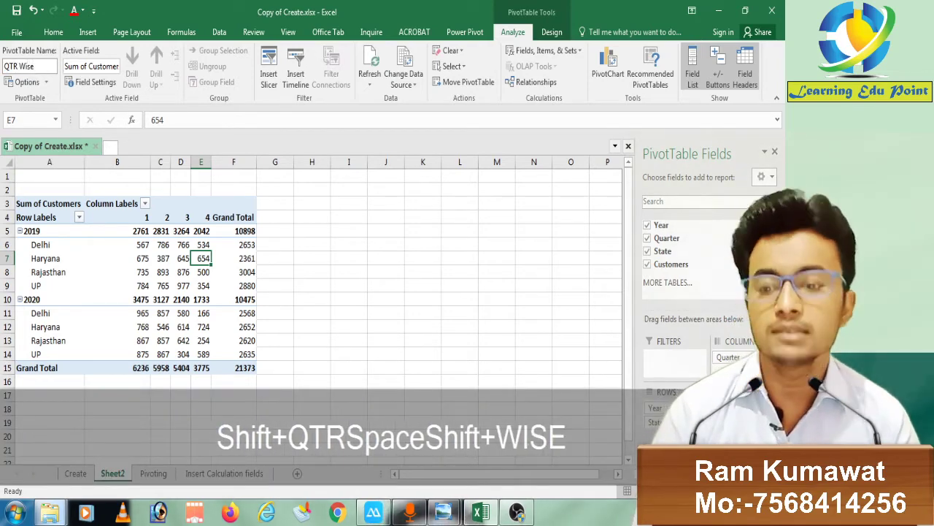
key("Return")
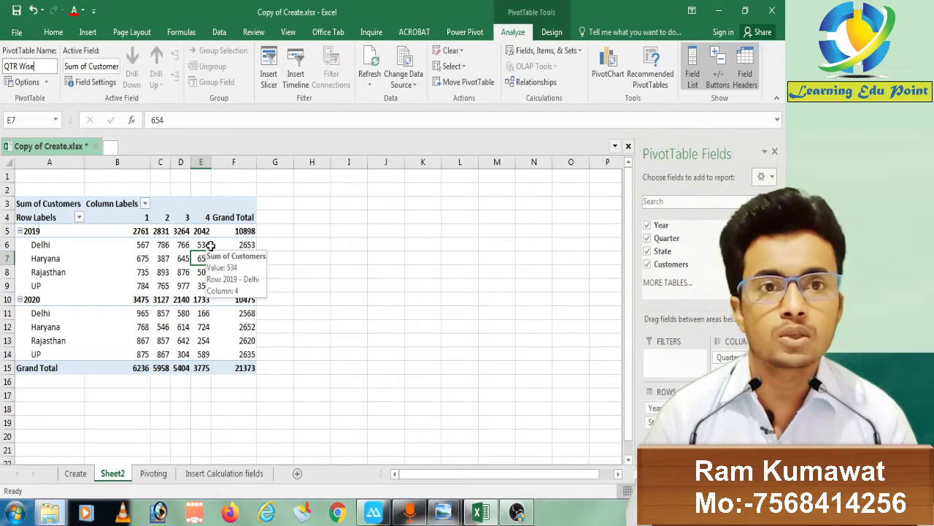
Remove the Quarter field from the pivot table and add it back as columns
left_click(162, 286)
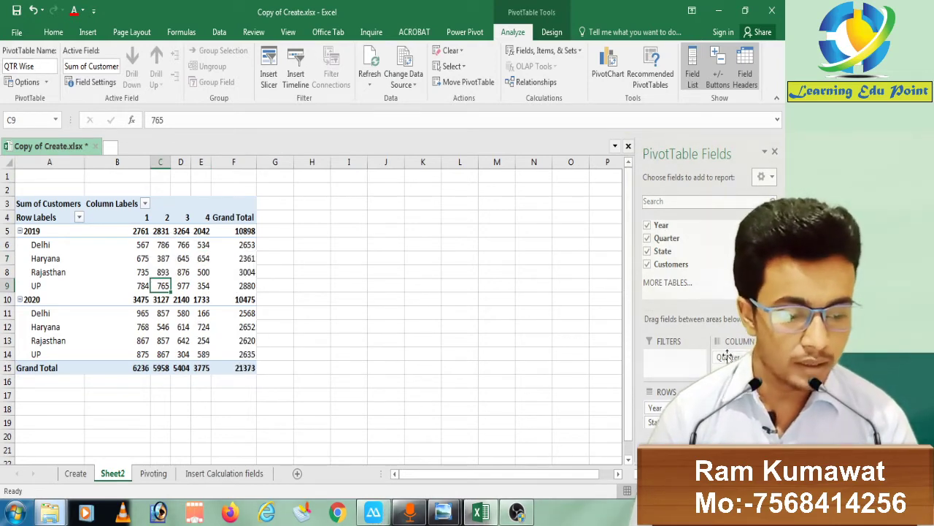
left_click(657, 241)
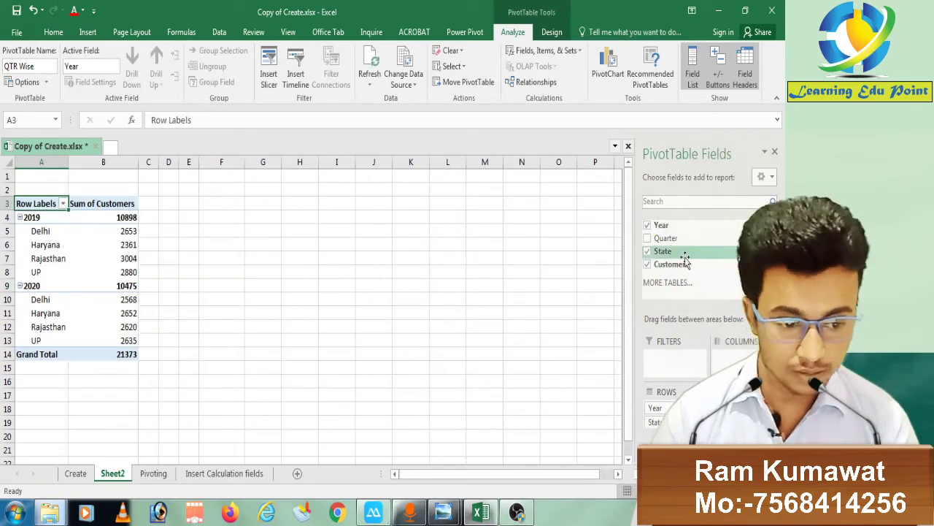
left_click_drag(660, 237, 738, 349)
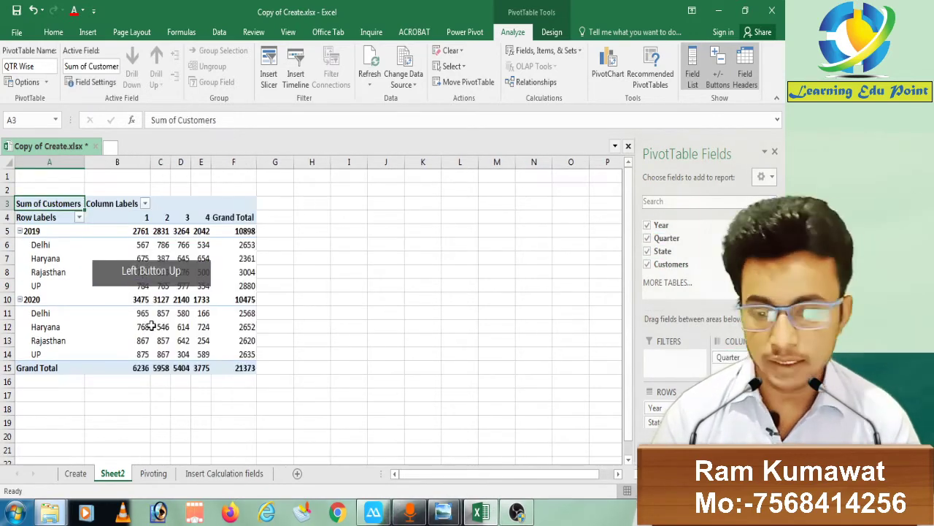
left_click_drag(44, 203, 235, 363)
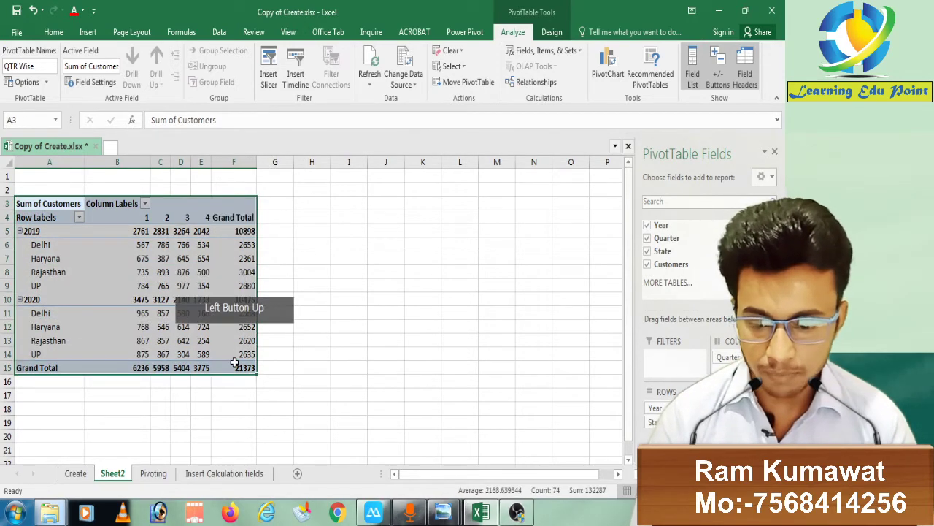
left_click(312, 312)
left_click(31, 231)
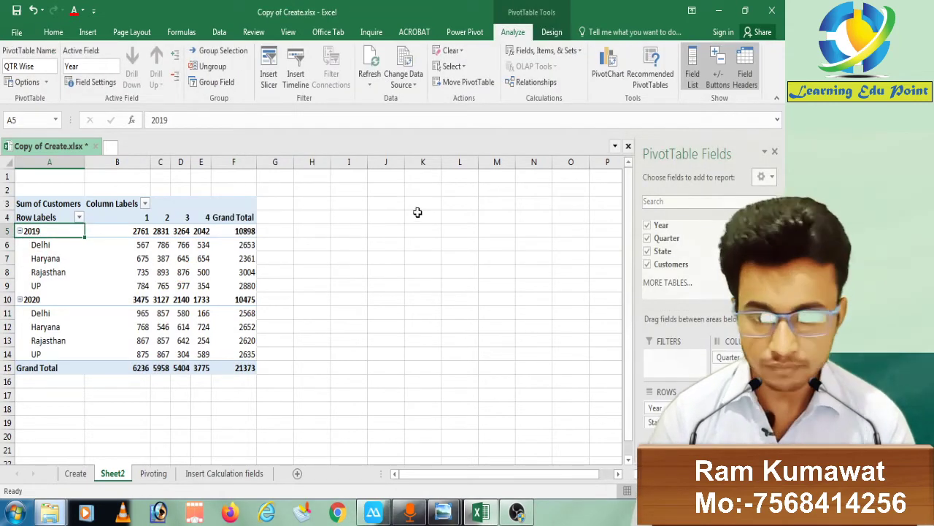
left_click(453, 67)
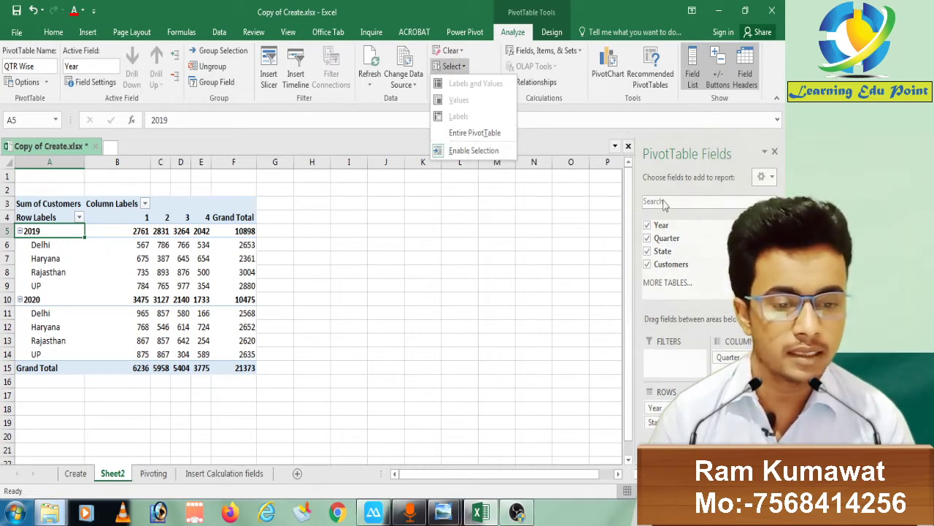
left_click(523, 214)
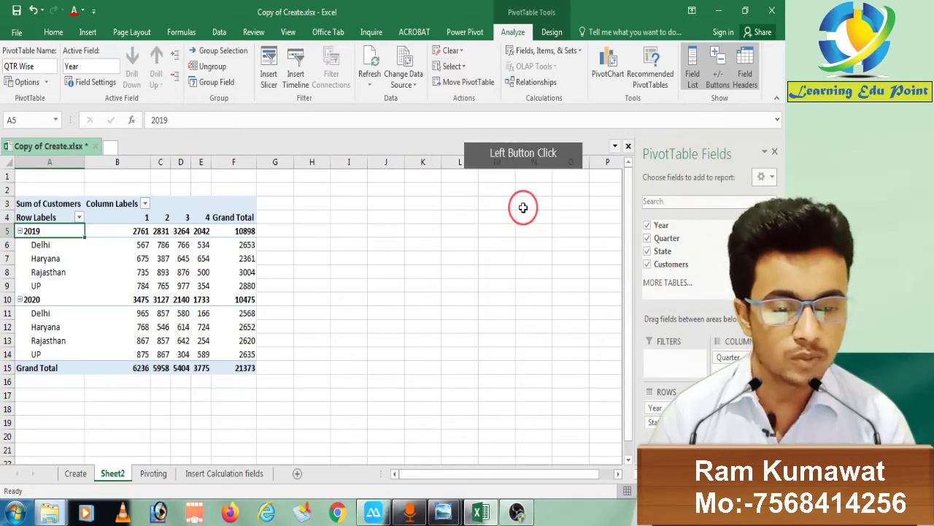
left_click(477, 105)
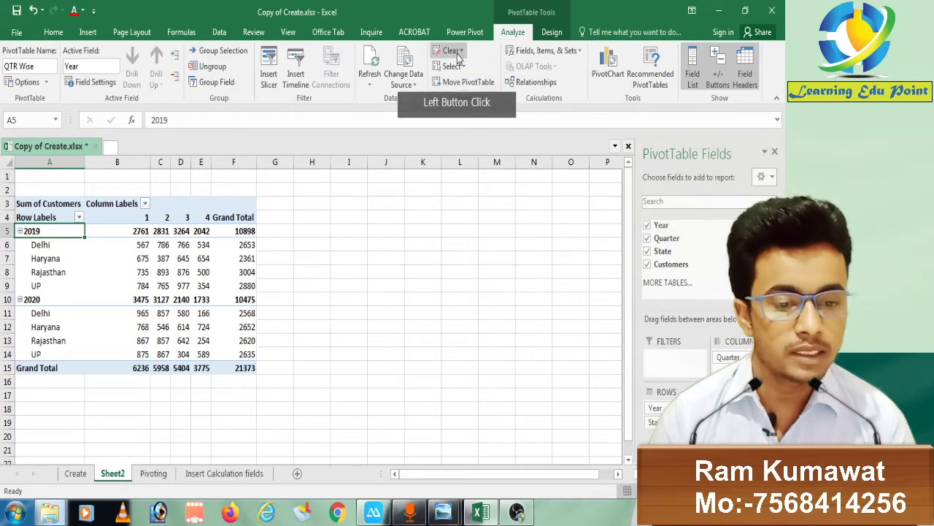
Copy the entire QTR Wise pivot table and paste it at cell A1 of a new worksheet
left_click(452, 66)
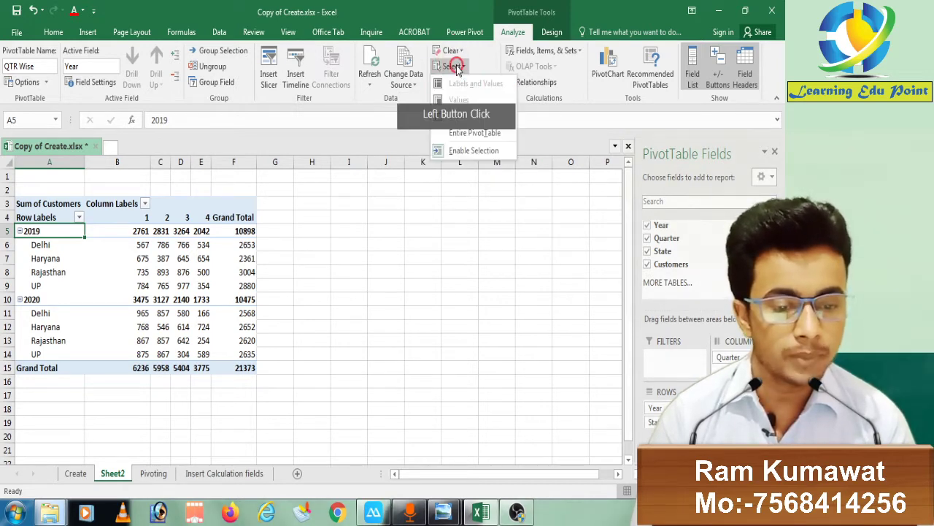
left_click(475, 133)
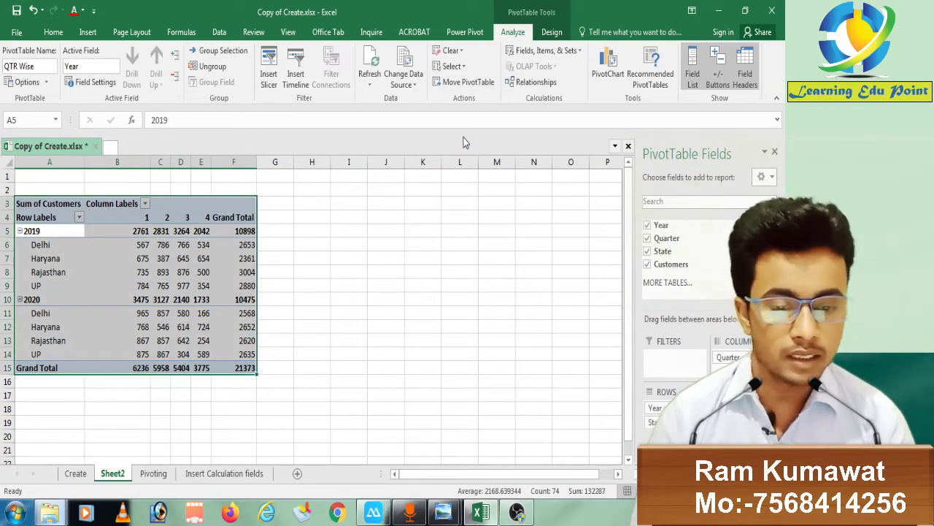
key("ctrl+c")
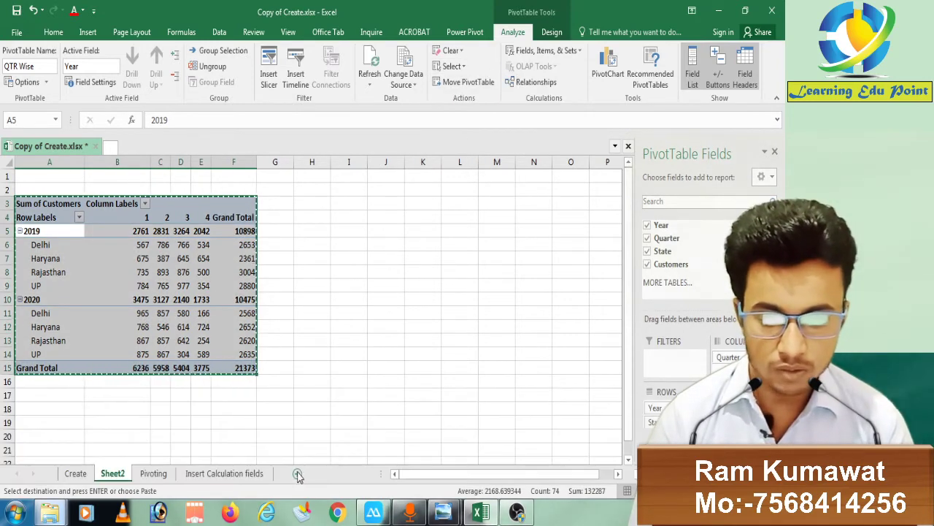
left_click(297, 473)
left_click(165, 474)
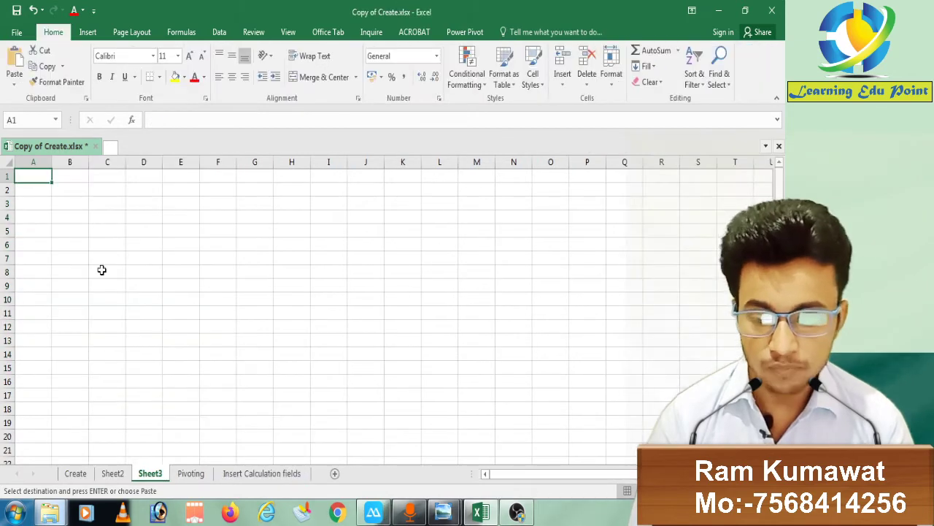
key("ctrl+c")
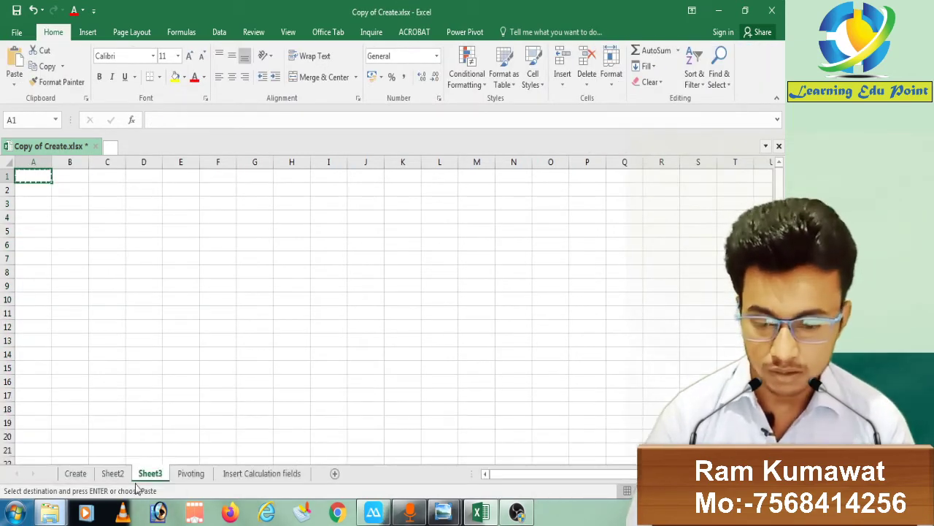
left_click(113, 473)
key("ctrl+c")
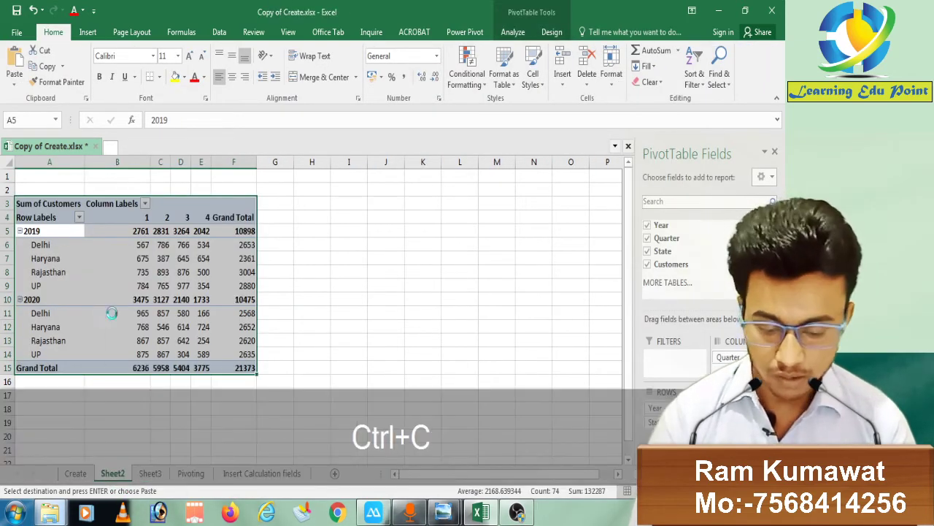
left_click(154, 473)
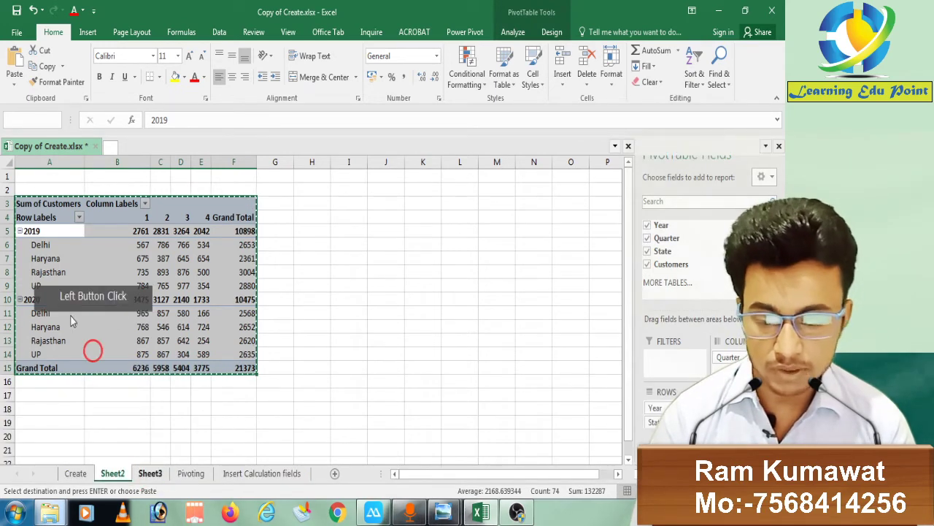
key("ctrl+v")
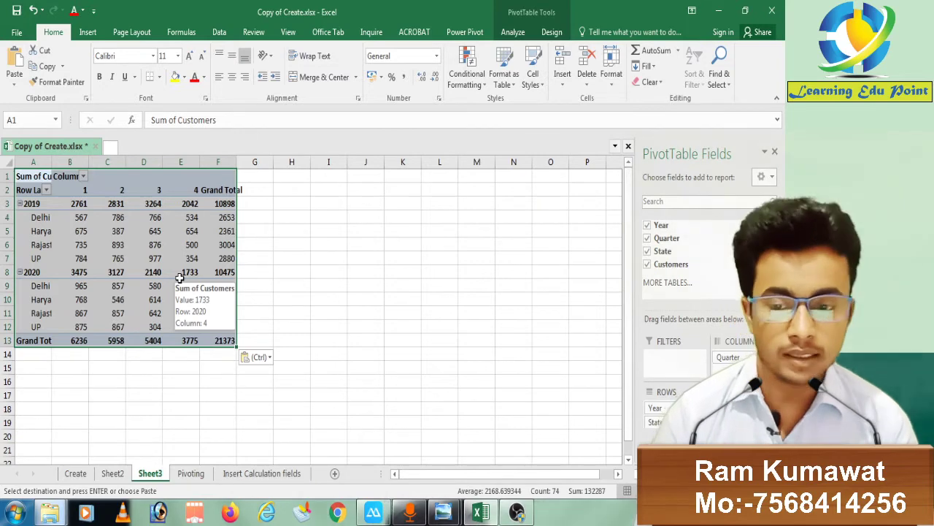
left_click(139, 257)
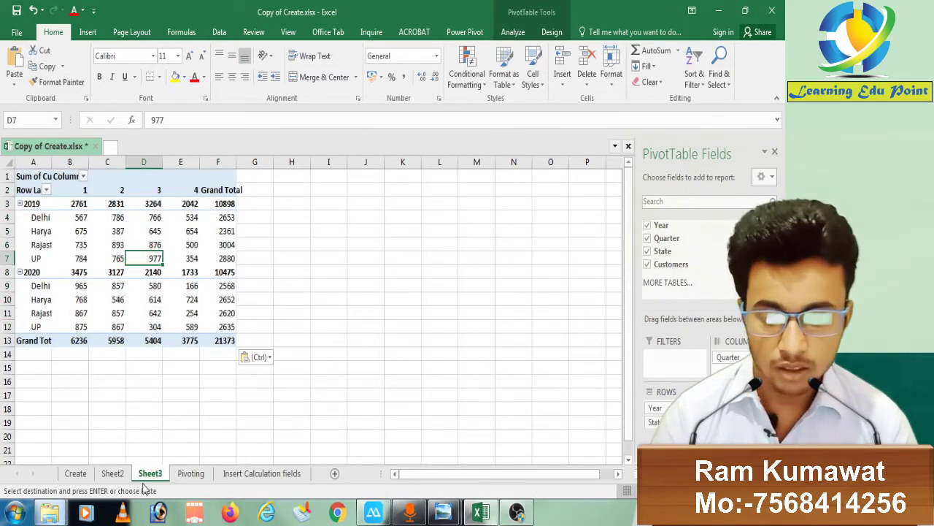
Compare the pivot table names on Sheet2 and Sheet3
left_click(113, 473)
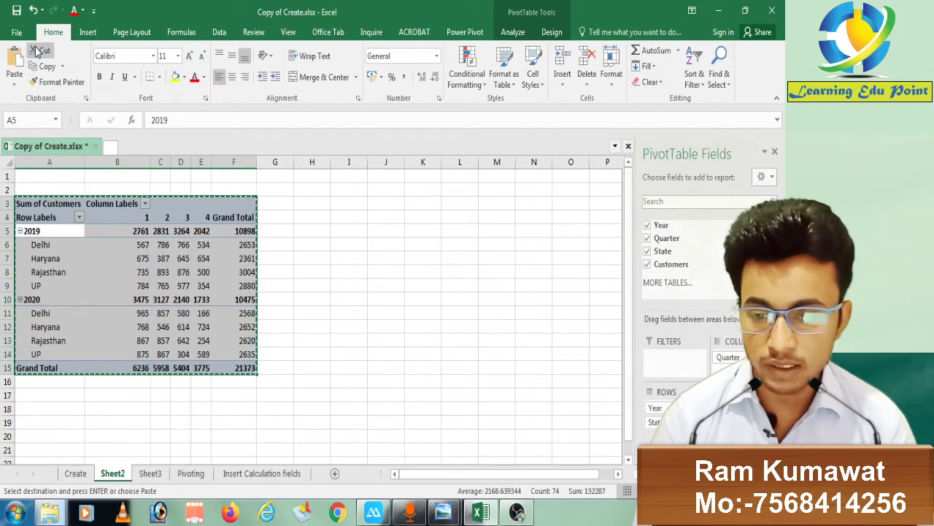
left_click(513, 32)
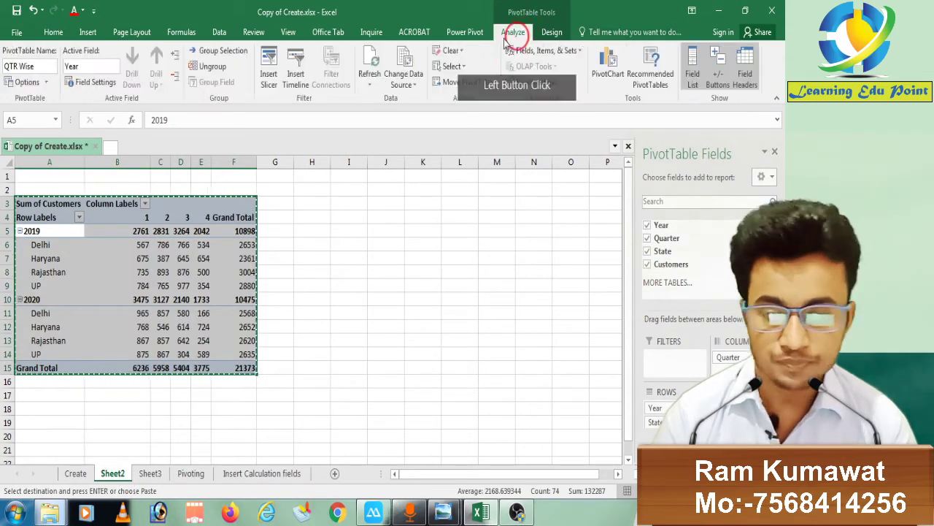
left_click(161, 471)
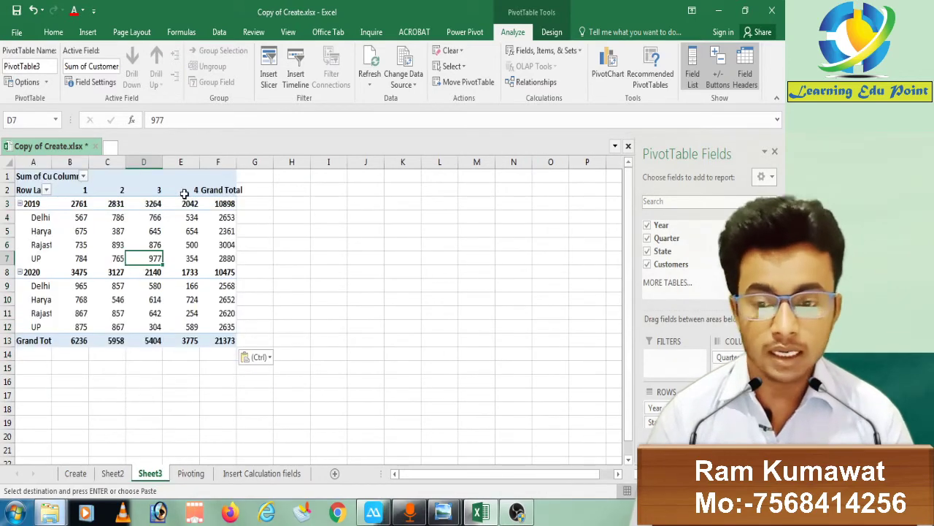
Rename the copied pivot table on Sheet3 as State wise
double_click(36, 66)
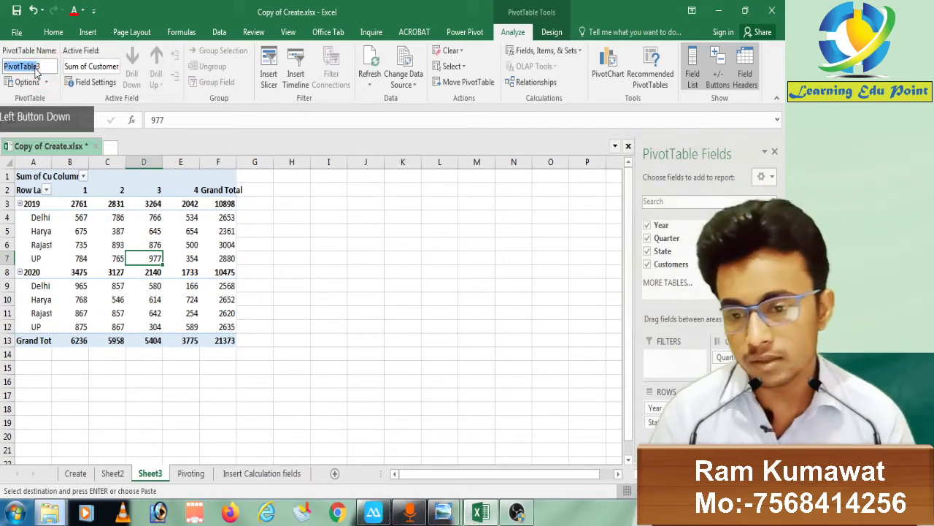
key("shift+Right")
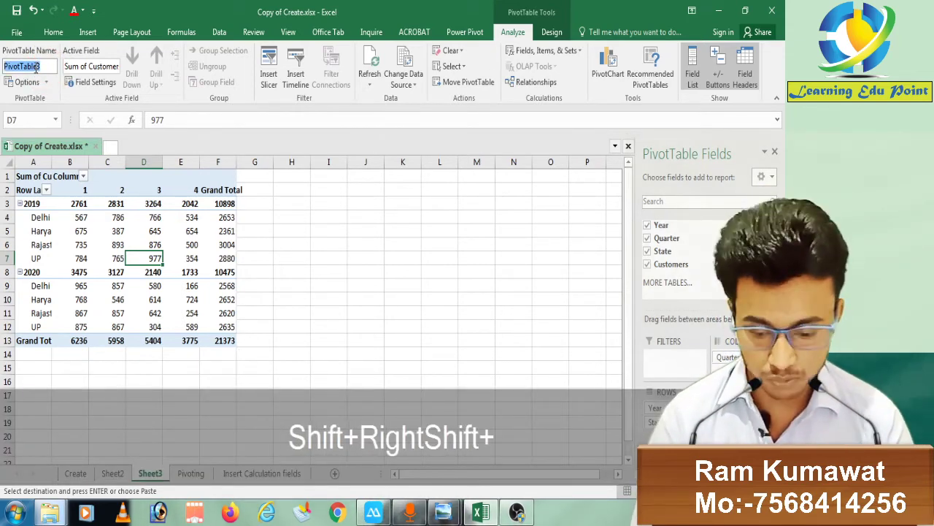
type("Sr")
key("BackSpace")
type("ate")
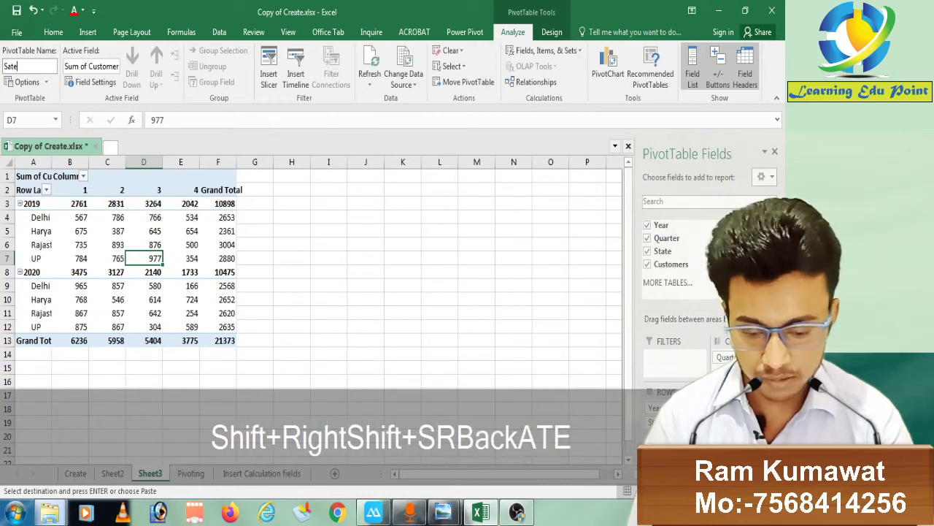
key("BackSpace")
key("BackSpace")
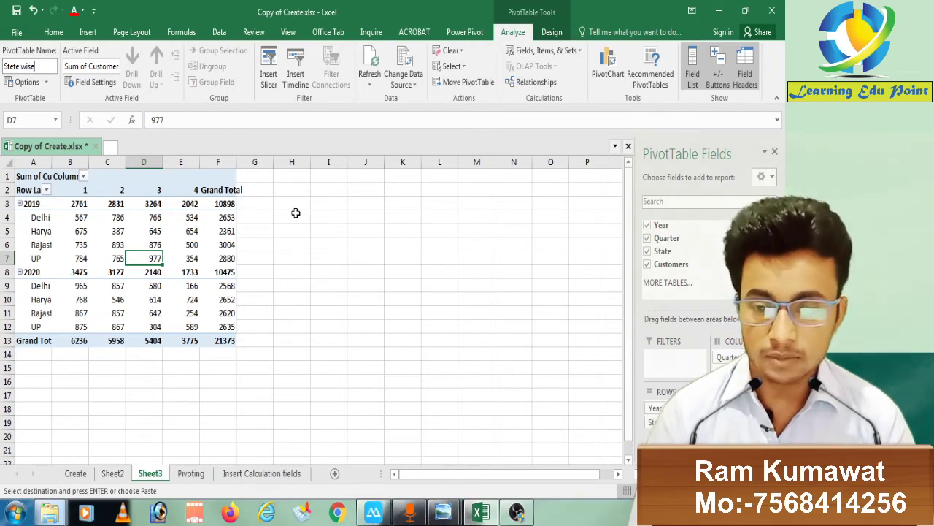
left_click(148, 232)
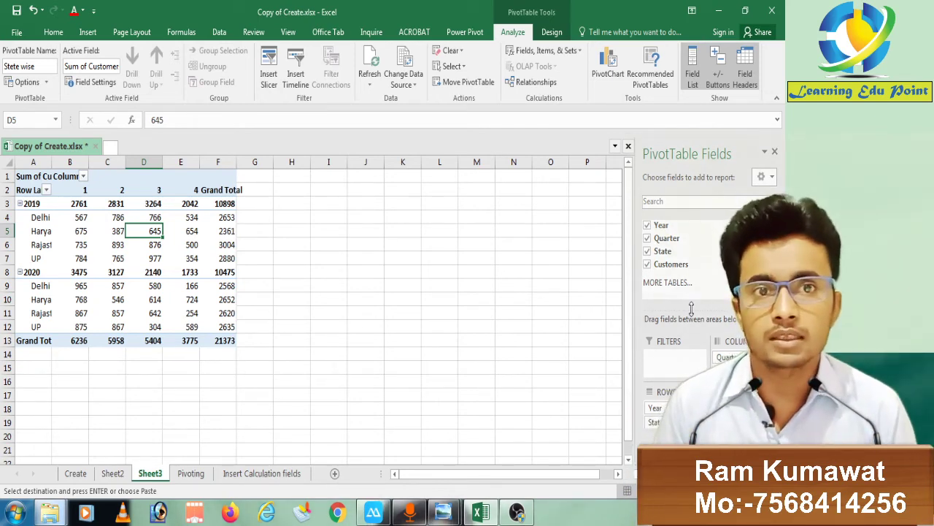
left_click(16, 65)
left_click(15, 67)
left_click(13, 67)
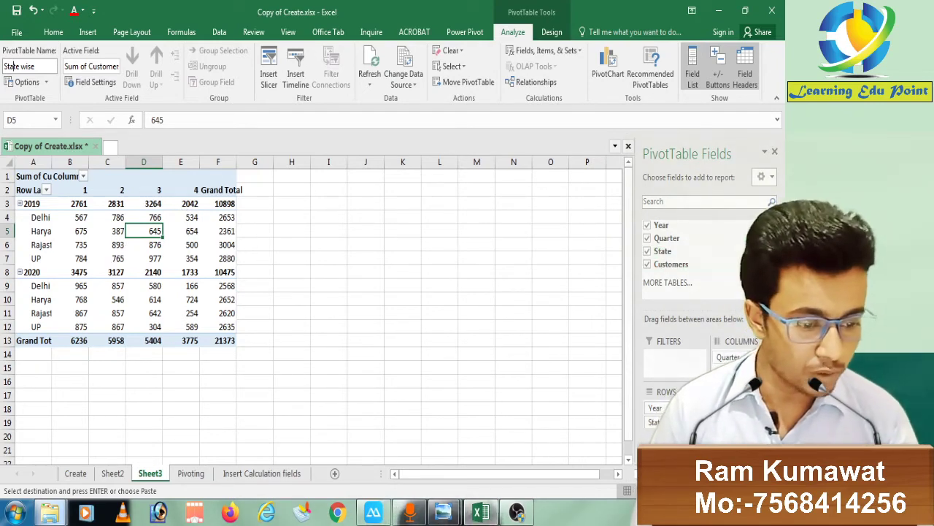
left_click(13, 67)
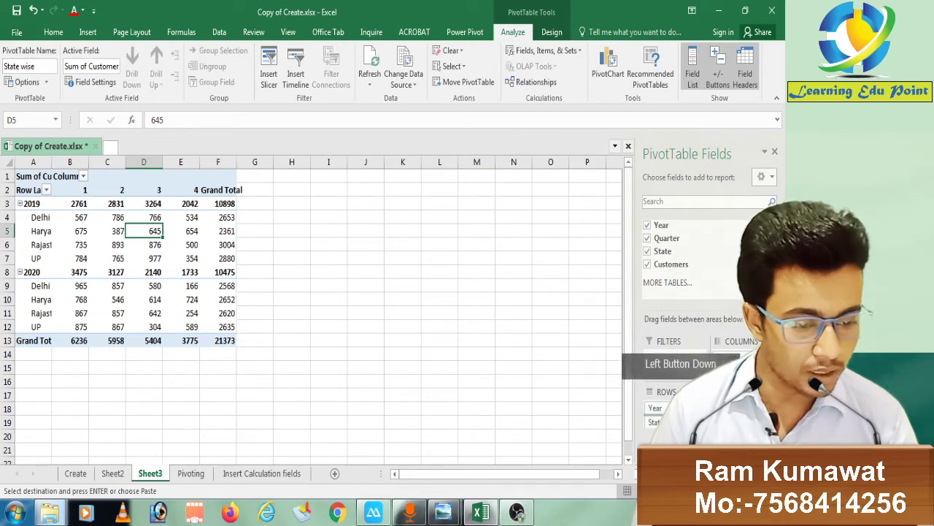
Move the Quarter field to the rows under Year and the State field to the columns of the Sheet3 pivot table
left_click_drag(737, 357, 660, 422)
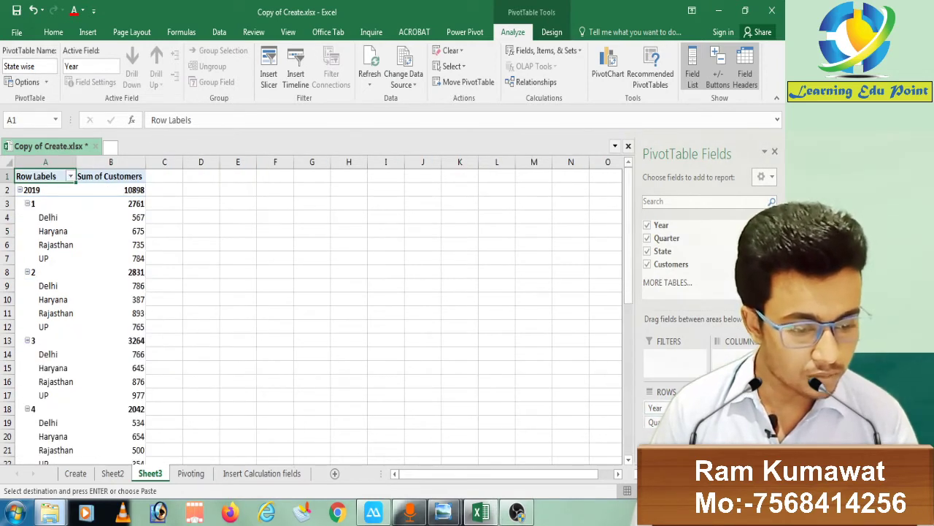
double_click(654, 423)
left_click_drag(649, 420, 737, 361)
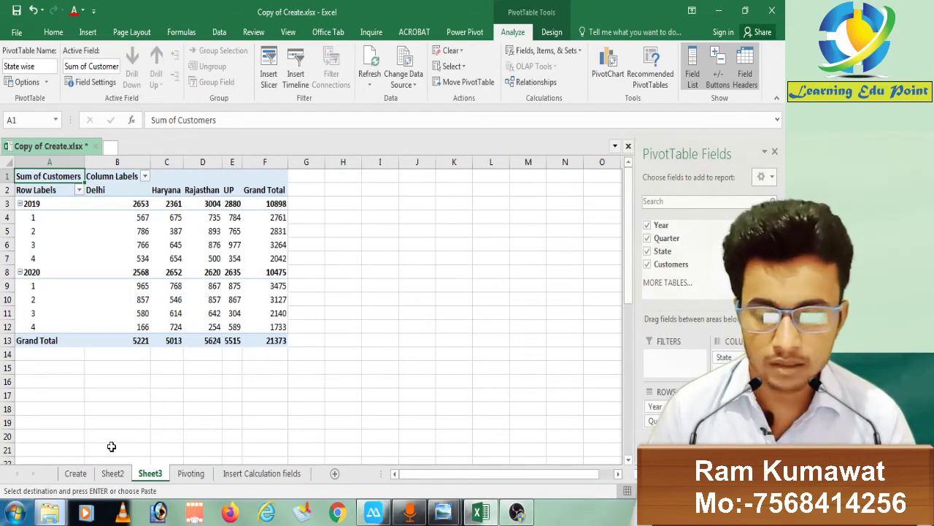
Compare the quarter-wise pivot table on Sheet2 with the state-wise one on Sheet3, examining its values and header labels
left_click(113, 473)
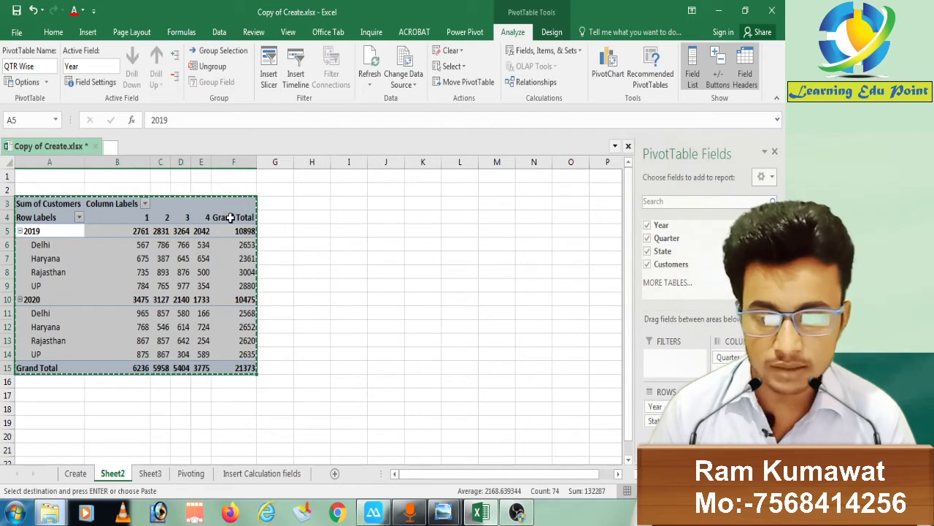
left_click(150, 474)
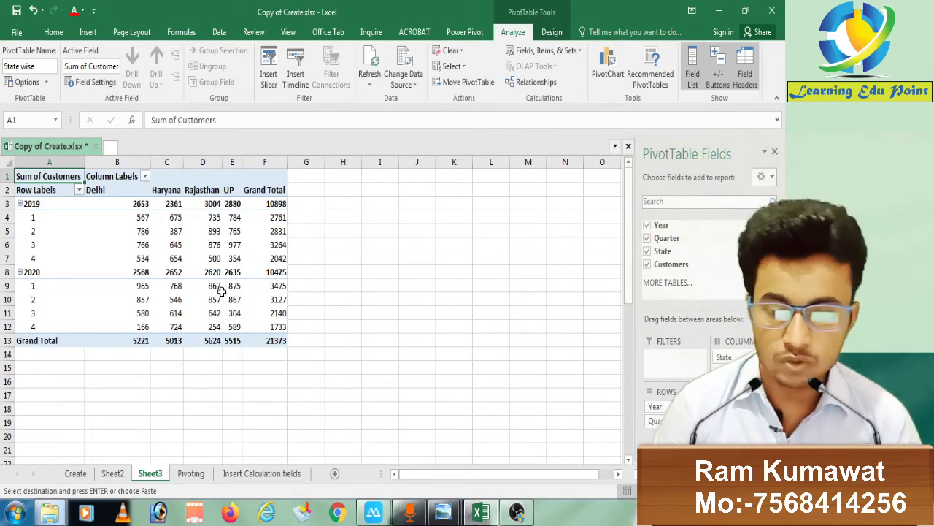
left_click(175, 304)
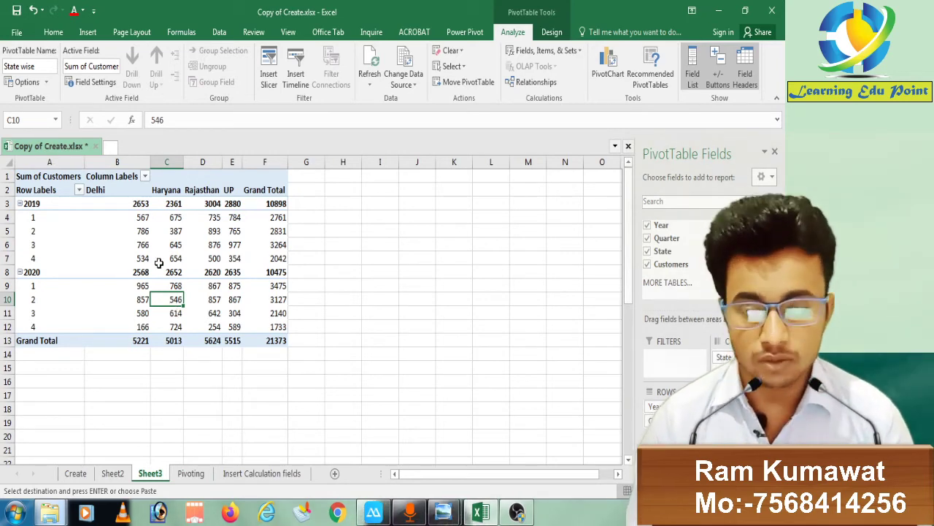
mouse_move(115, 208)
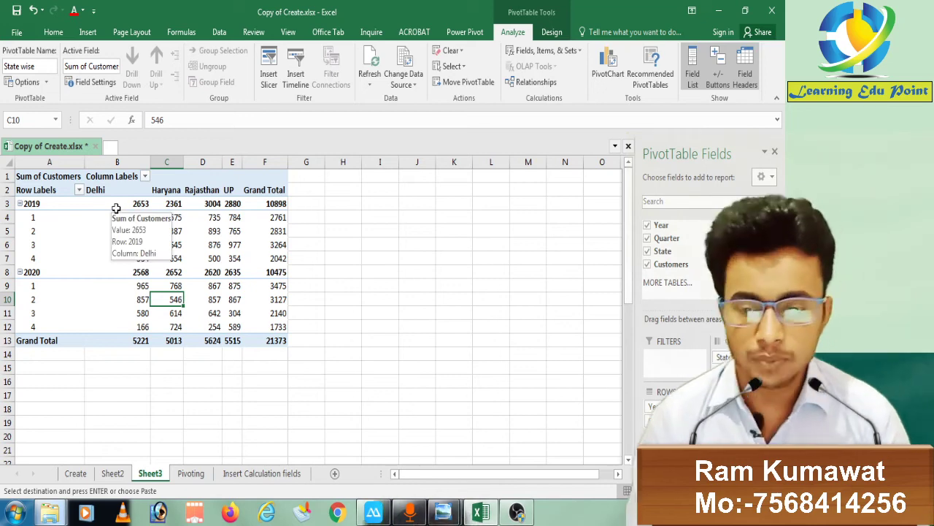
mouse_move(143, 261)
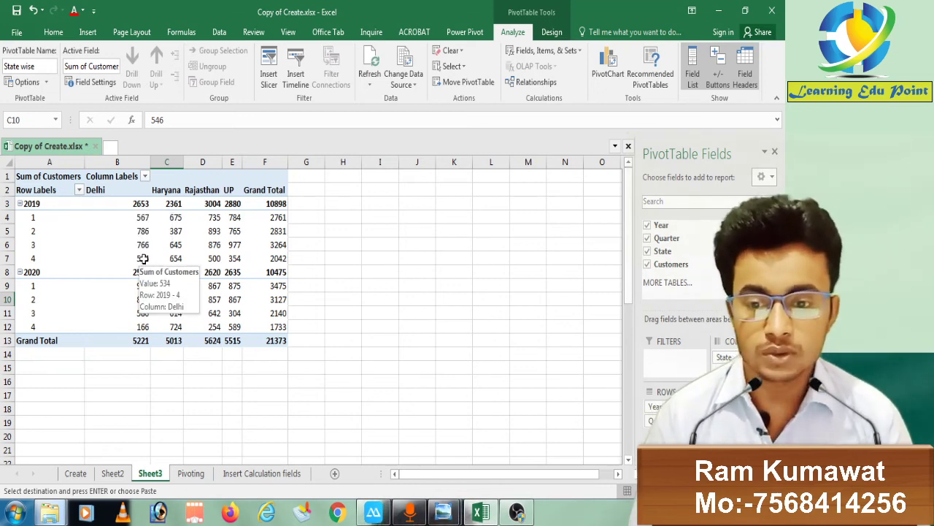
left_click(102, 192)
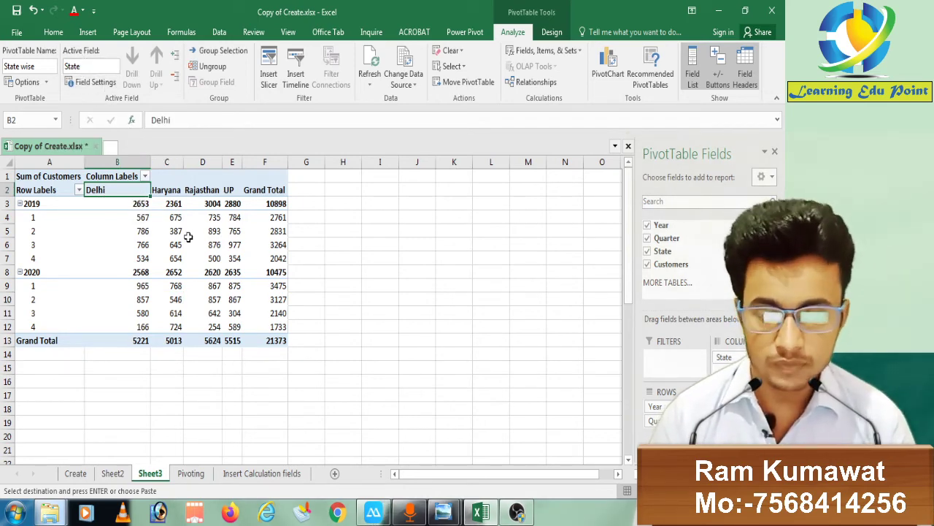
mouse_move(188, 237)
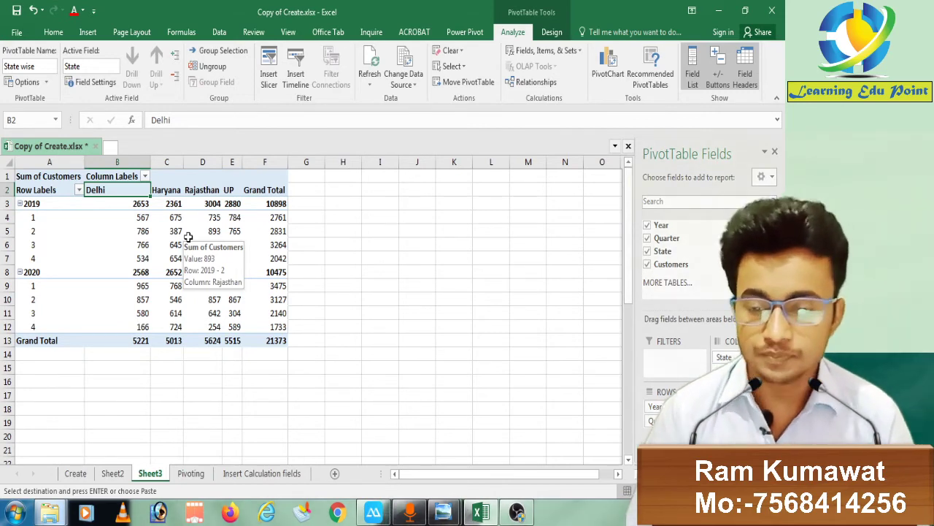
left_click(126, 176)
left_click(126, 175)
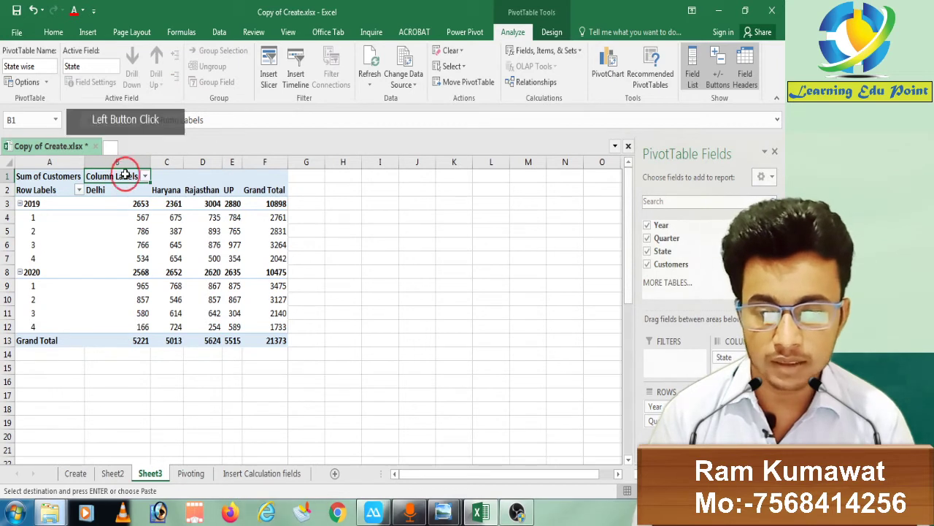
Replace the Row Labels header in cell A2 of the state-wise pivot table with Year
left_click(29, 192)
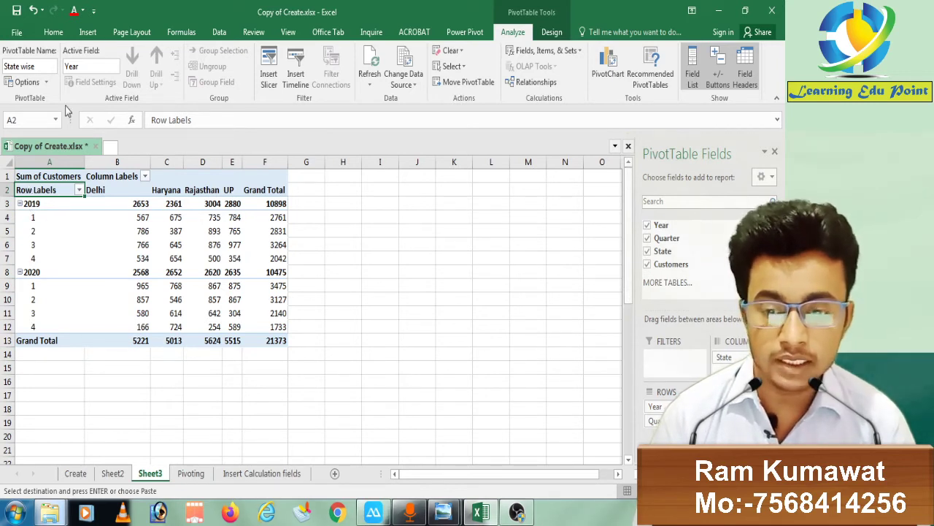
double_click(60, 192)
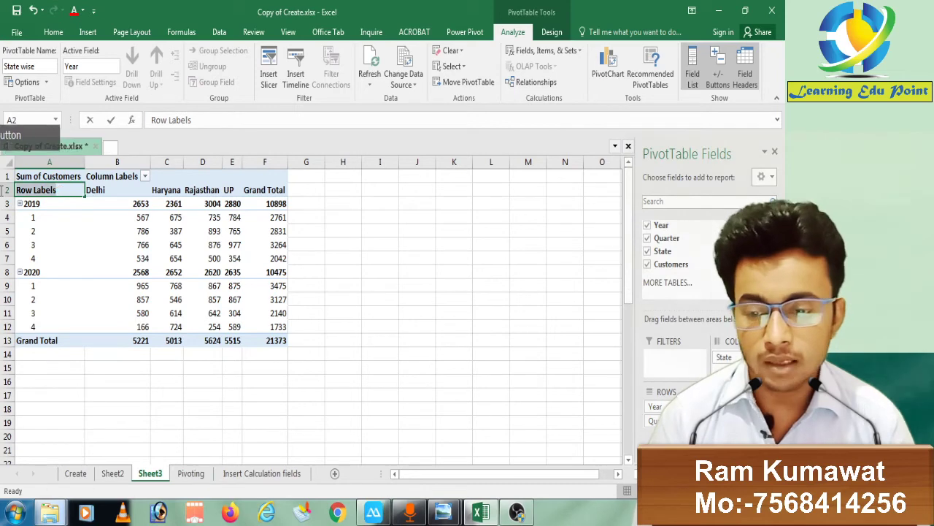
type("Year")
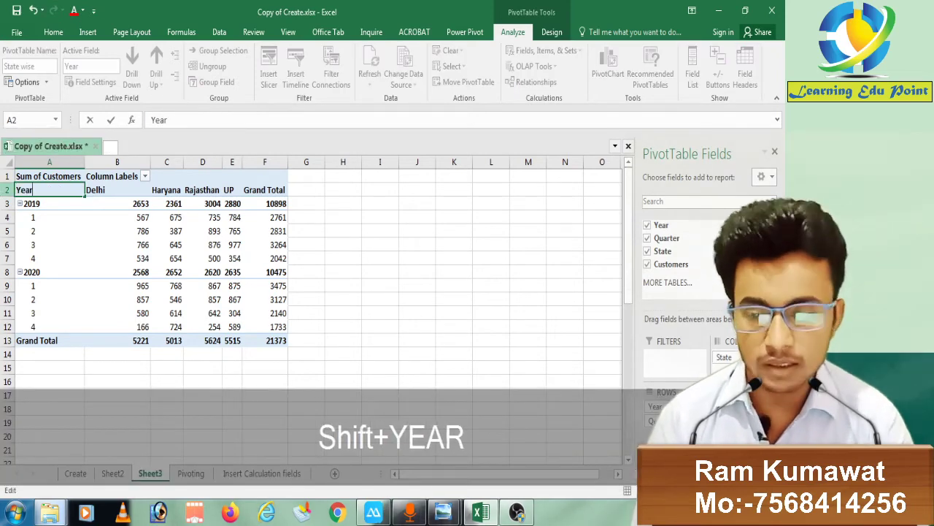
Replace the Column Labels header in cell B1 of the state-wise pivot table with State
left_click(117, 176)
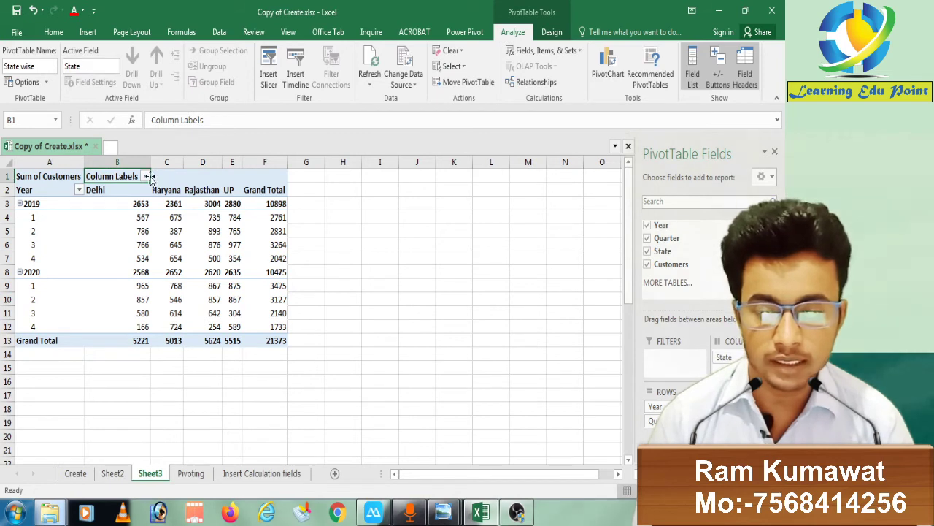
left_click(145, 177)
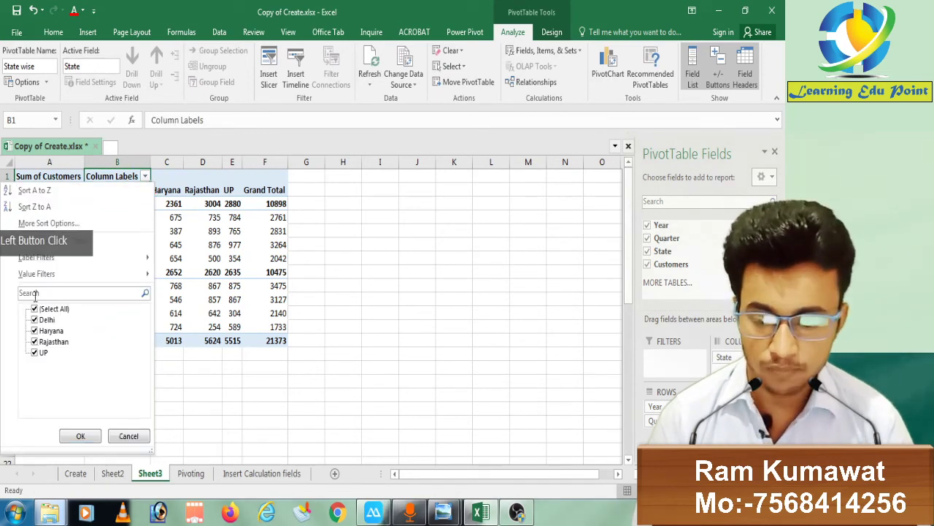
left_click(128, 177)
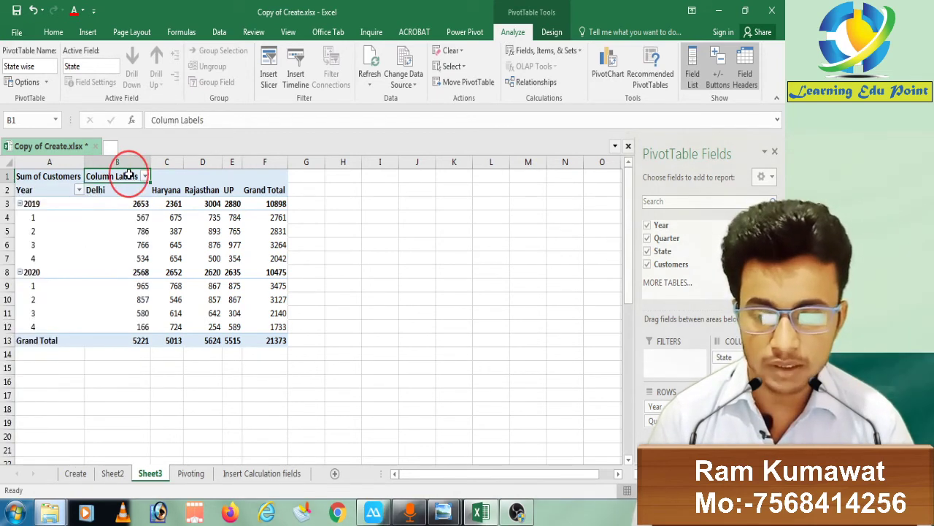
double_click(127, 176)
double_click(130, 175)
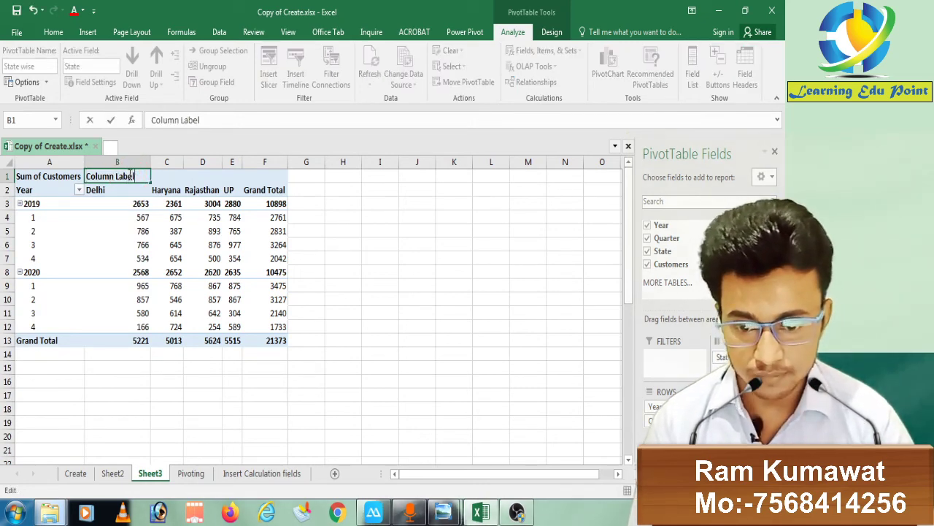
key("BackSpace")
key("BackSpace")
key("BackSpace")
key("BackSpace")
key("BackSpace")
key("BackSpace")
key("BackSpace")
key("BackSpace")
key("BackSpace")
key("BackSpace")
key("BackSpace")
key("BackSpace")
key("BackSpace")
type("State")
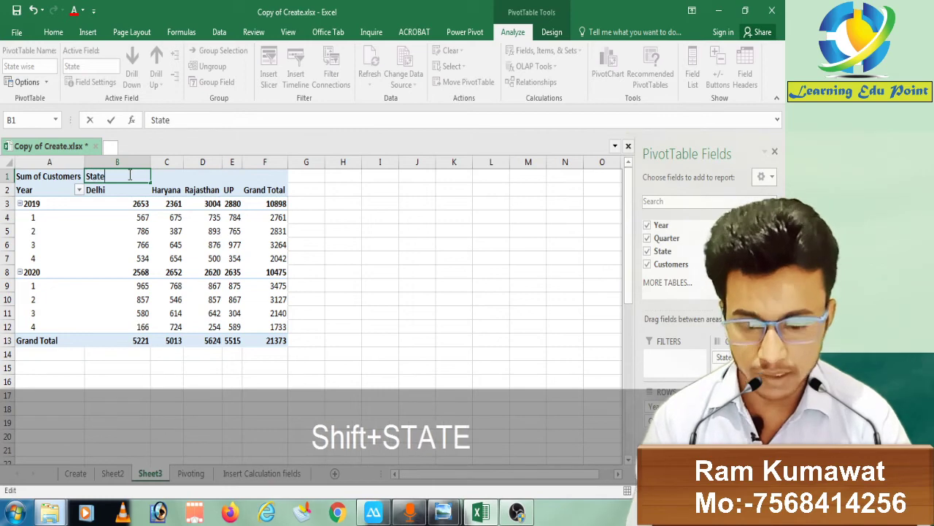
left_click(193, 272)
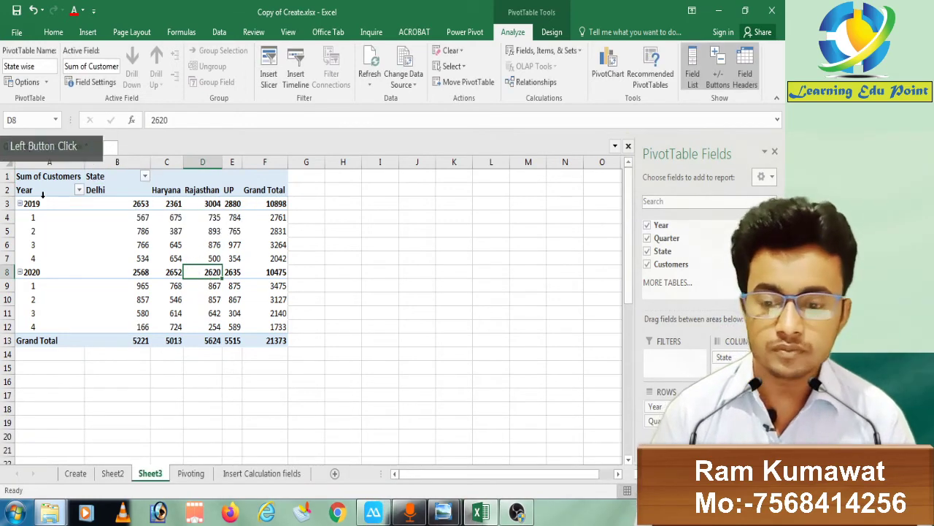
Examine the filter options of the Year header and close them without filtering
left_click(77, 192)
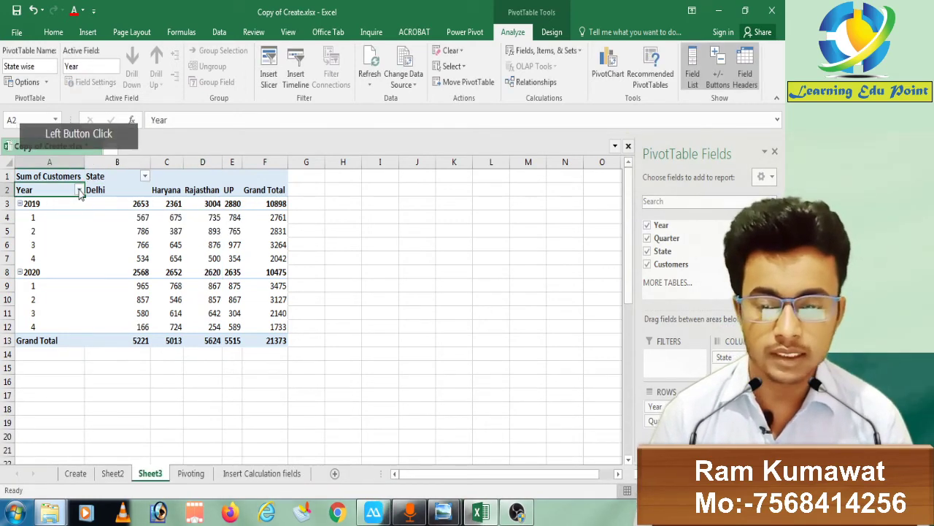
left_click(78, 191)
left_click(123, 405)
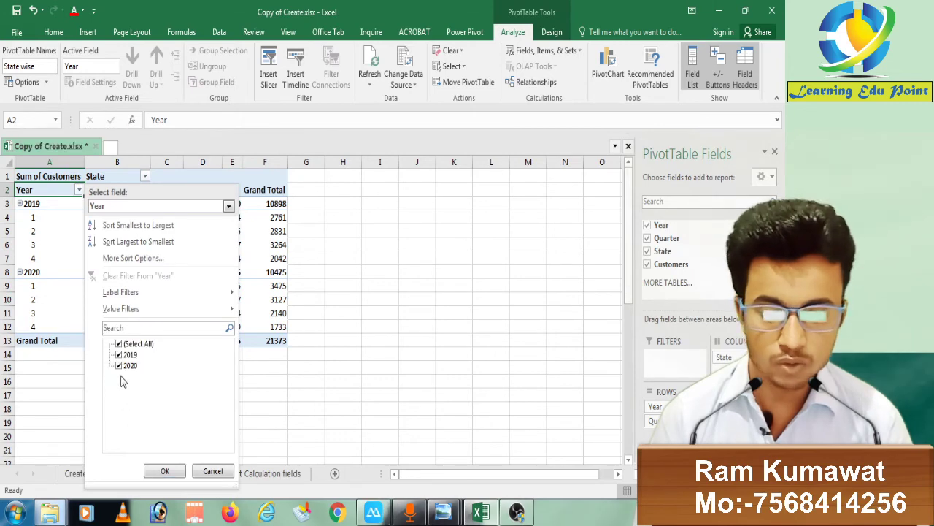
left_click(138, 170)
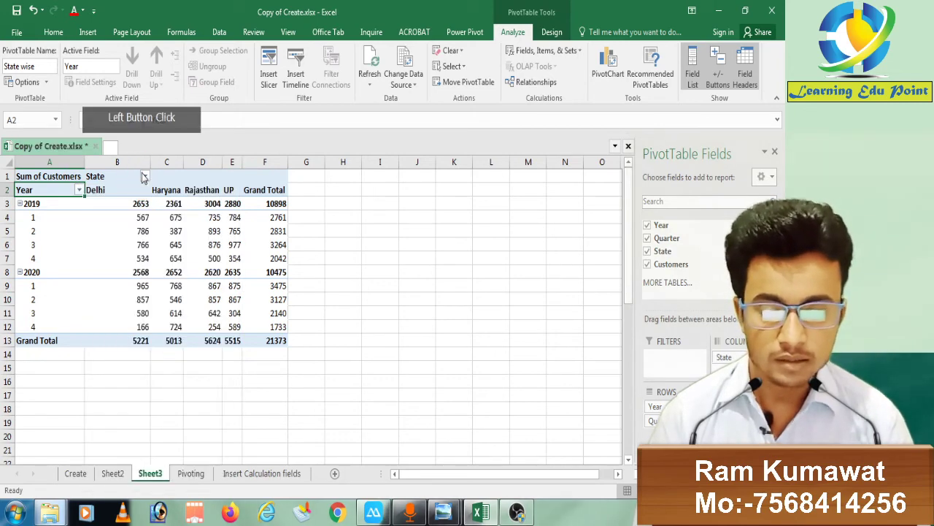
left_click(191, 241)
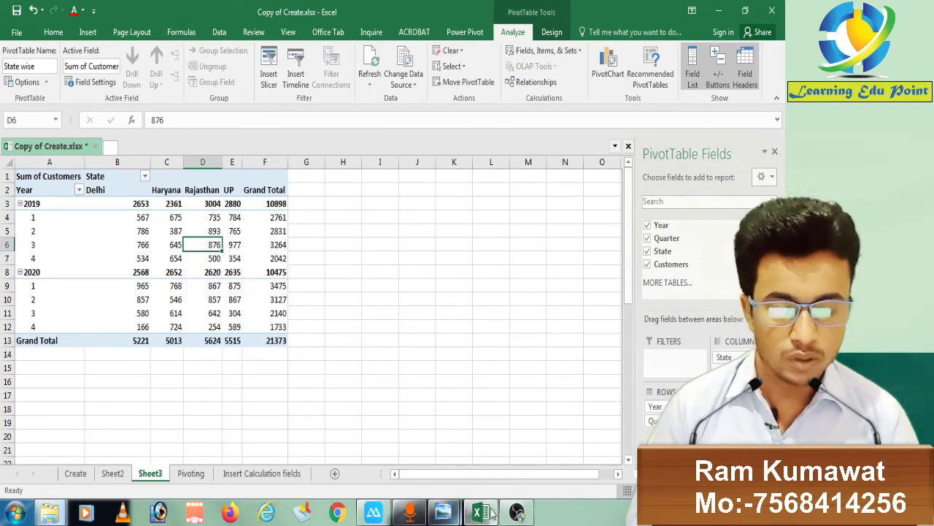
Switch to the youtube.jpg image in Windows Photo Viewer and enlarge it around the channel name
left_click(457, 509)
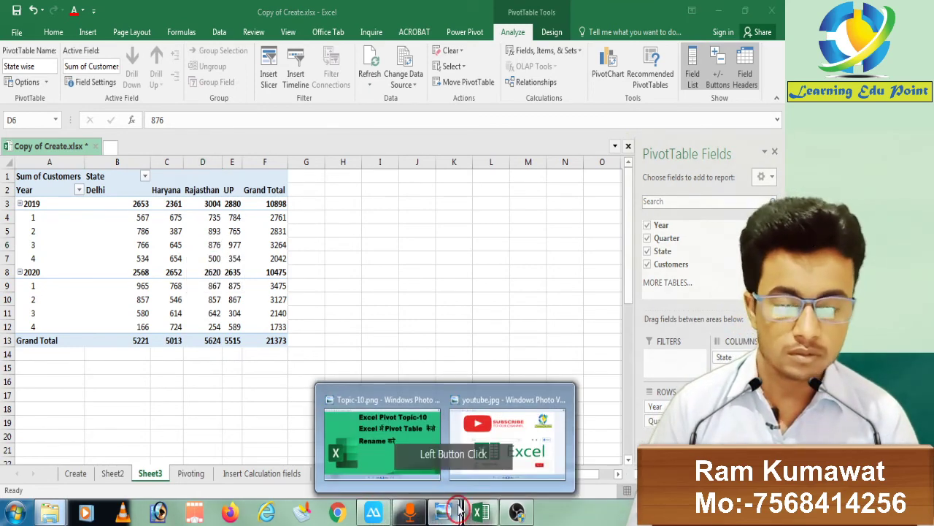
left_click(478, 431)
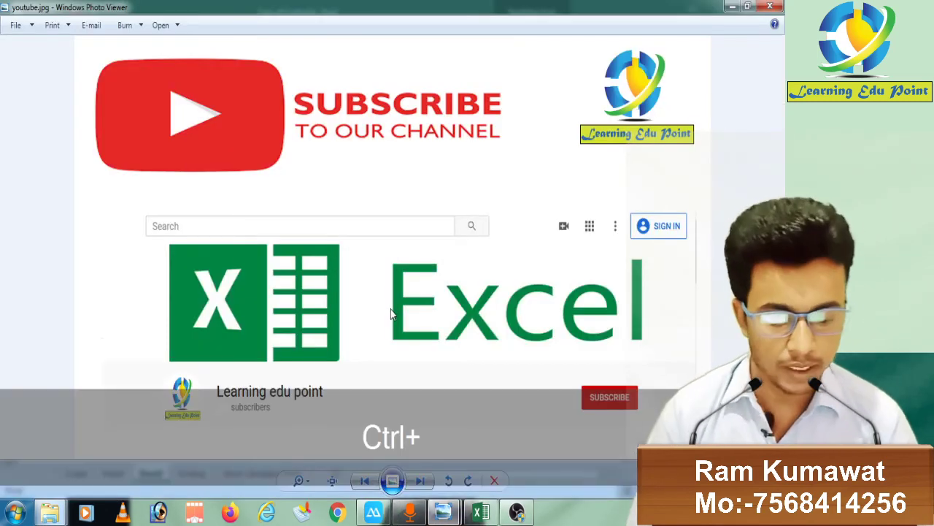
key("ctrl+equal")
left_click_drag(381, 283, 369, 246)
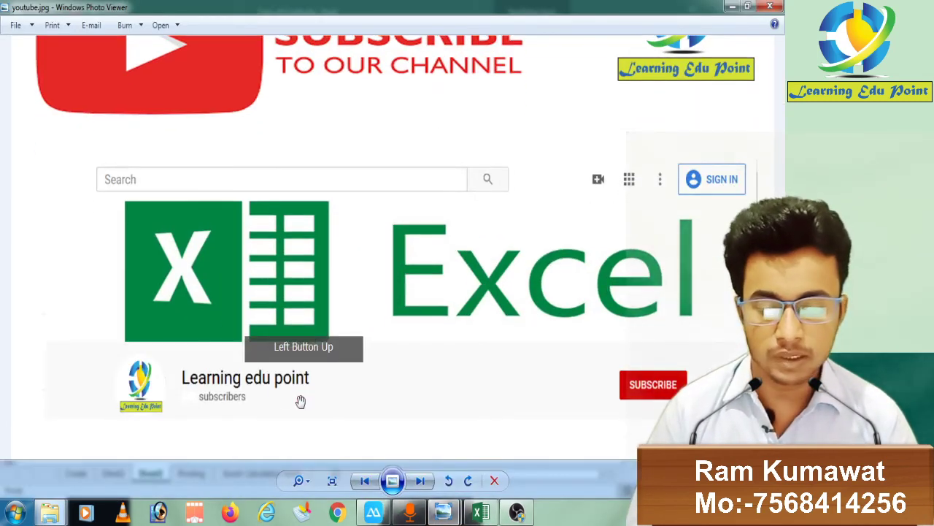